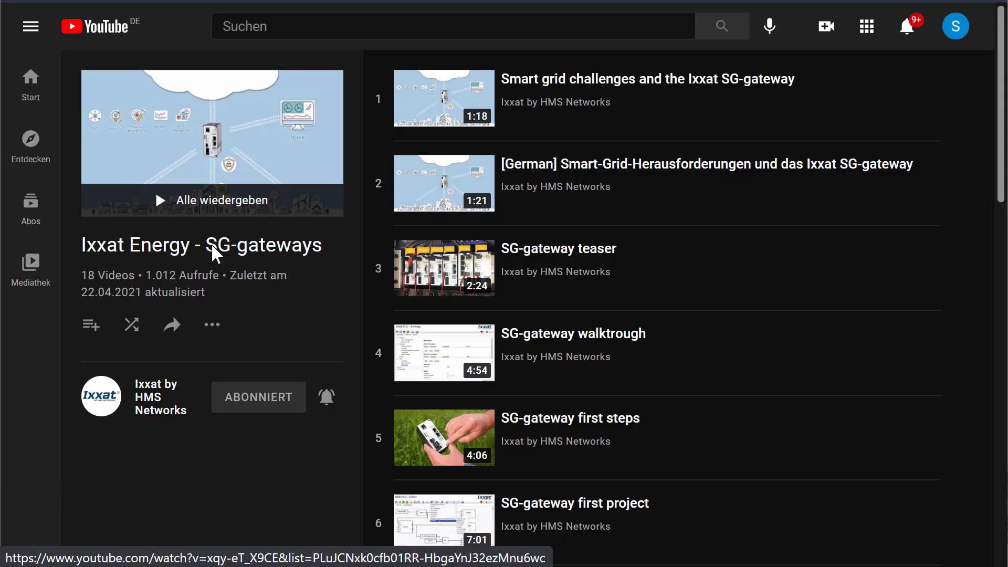
{"action": "scroll", "coordinate": [525, 357], "scroll_direction": "down", "scroll_amount": 10}
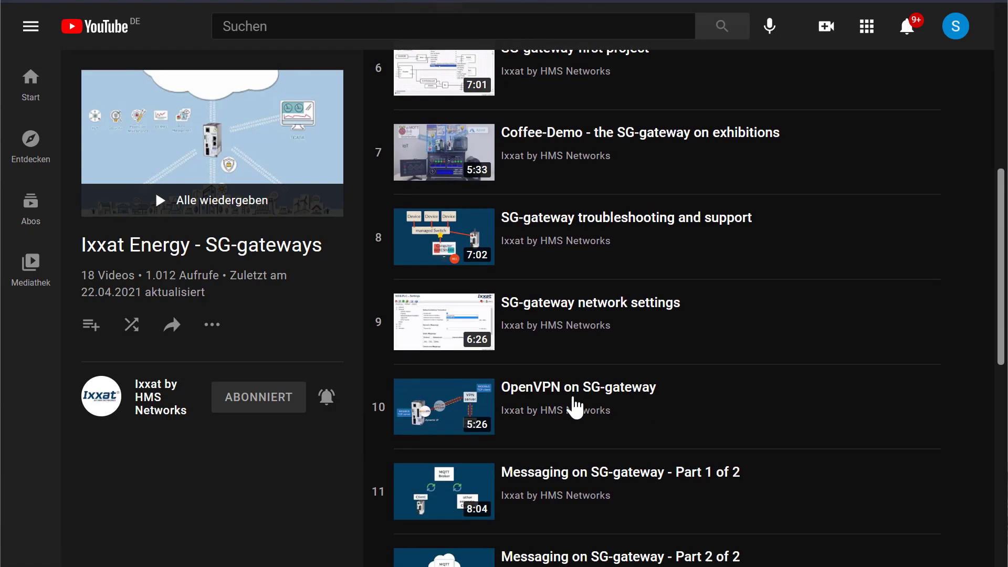
{"action": "left_click", "coordinate": [560, 241]}
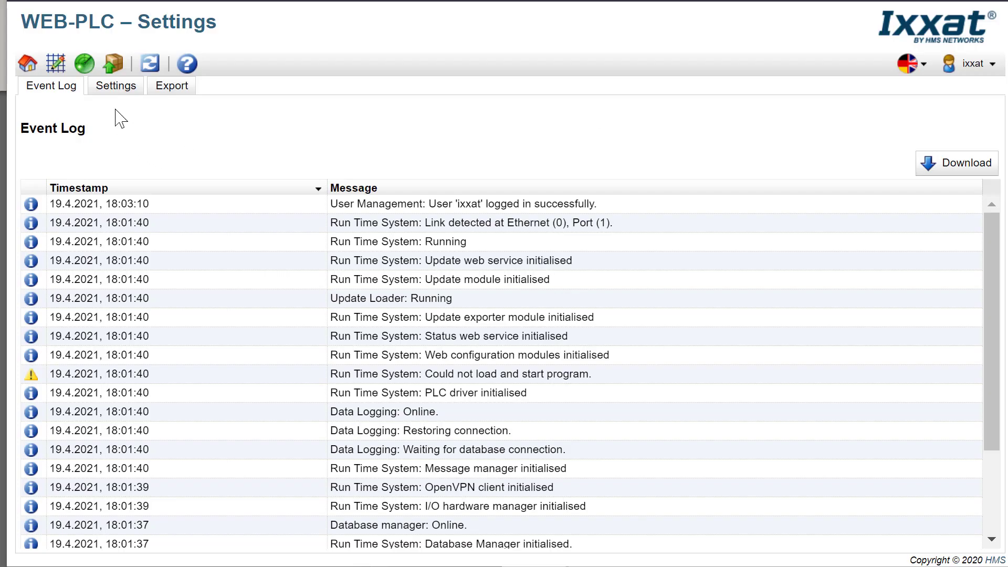
Set the communication role to Server in the gateway's IEC 61850 I/O settings.
{"action": "left_click", "coordinate": [115, 87]}
{"action": "left_click", "coordinate": [32, 180]}
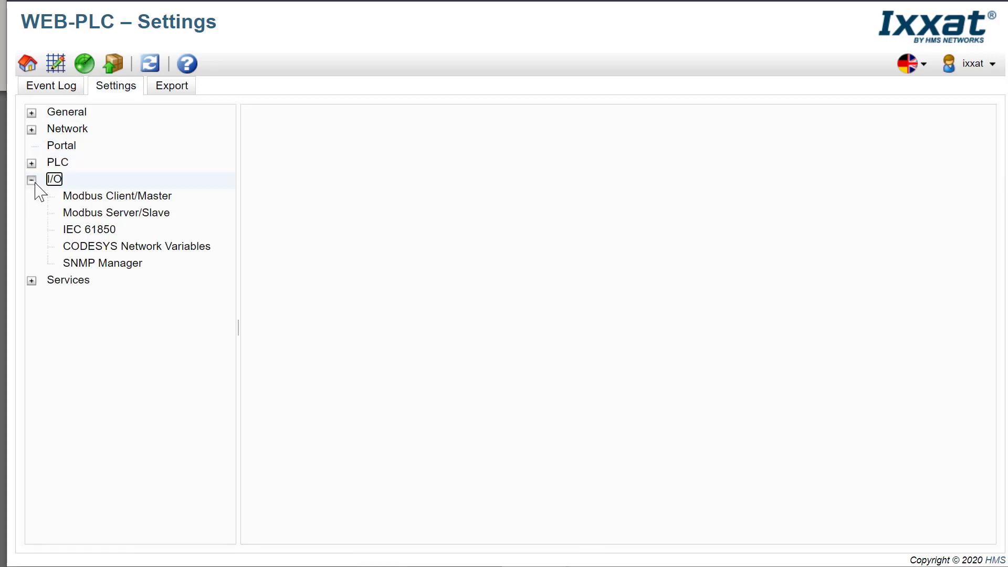
{"action": "left_click", "coordinate": [76, 230]}
{"action": "left_click", "coordinate": [518, 231]}
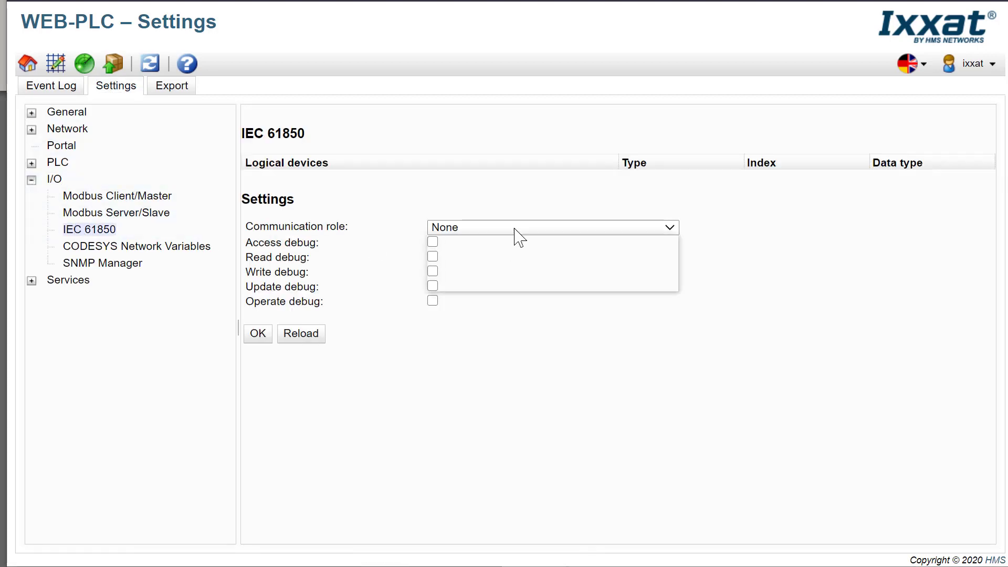
{"action": "key", "text": "Escape"}
{"action": "key", "text": "Down"}
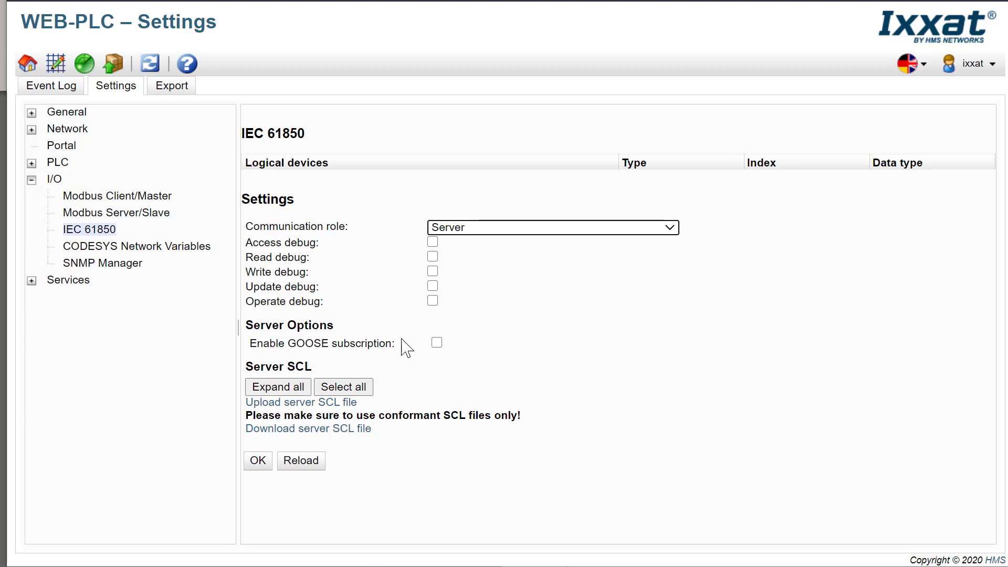
Upload HMS_SG_61850_Server_v6_Rep_GSEpub_ICDd_commented.cid as the server SCL file.
{"action": "left_click", "coordinate": [315, 401]}
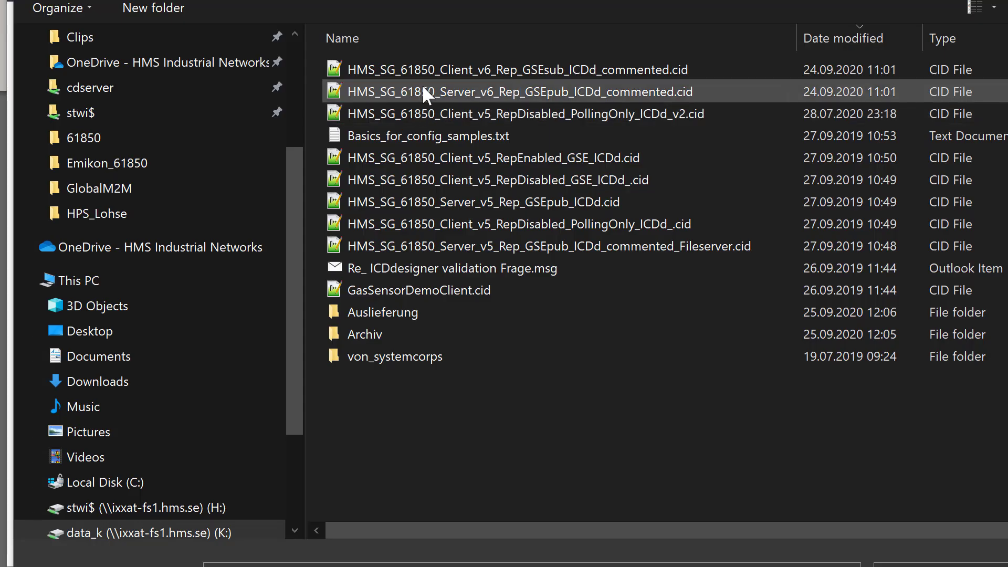
{"action": "left_click", "coordinate": [423, 93]}
{"action": "double_click", "coordinate": [424, 93]}
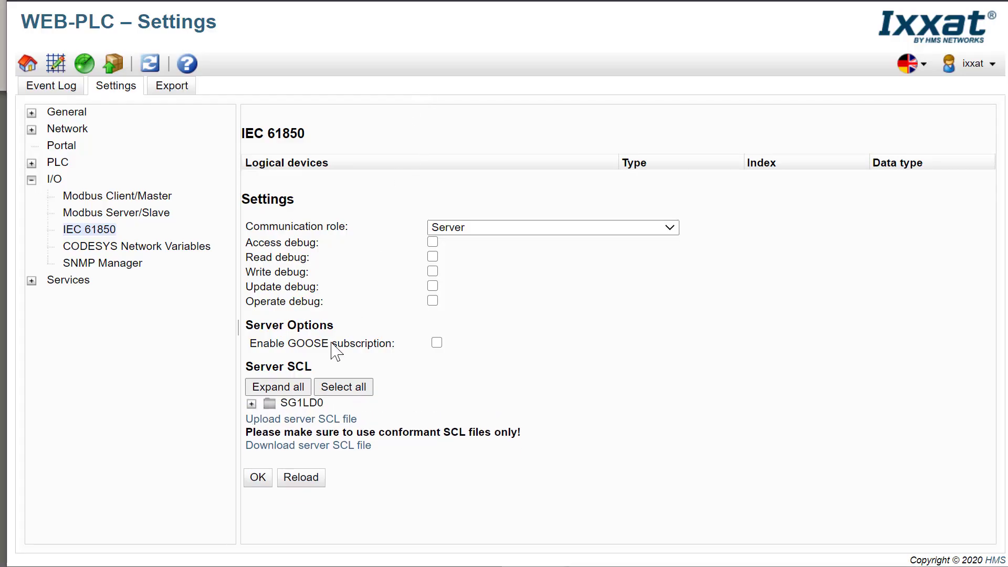
Select the stVal attribute of Ind1 under GGIO1 in the SG1LD0 server SCL tree.
{"action": "left_click", "coordinate": [298, 390]}
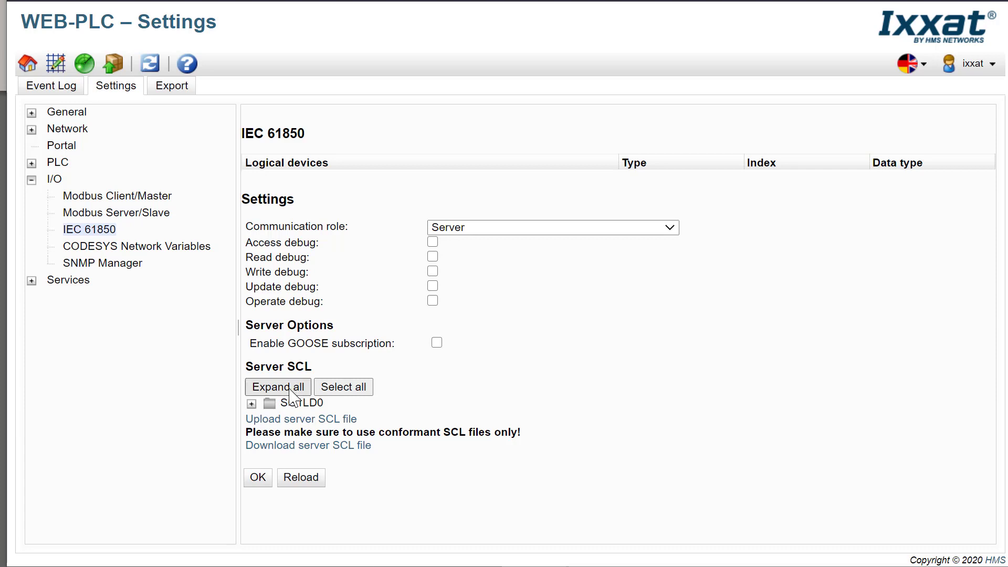
{"action": "left_click", "coordinate": [252, 404]}
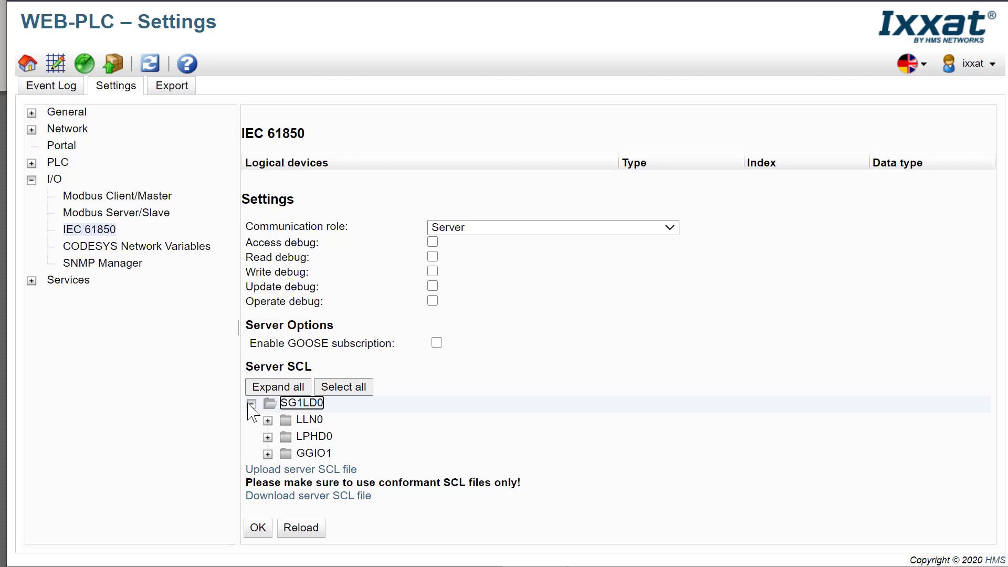
{"action": "left_click", "coordinate": [268, 454]}
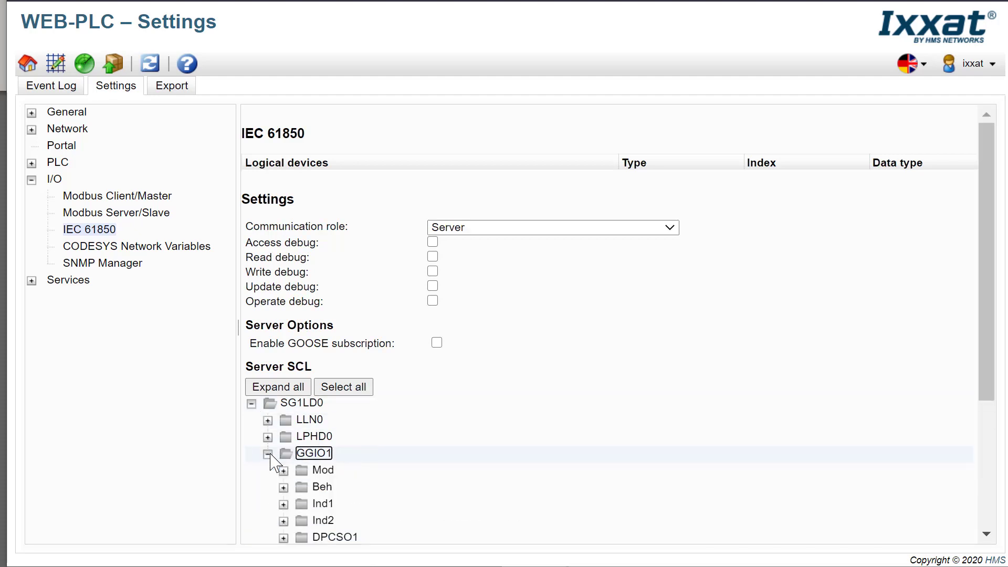
{"action": "left_click", "coordinate": [283, 504]}
{"action": "scroll", "coordinate": [287, 512], "scroll_direction": "down", "scroll_amount": 3}
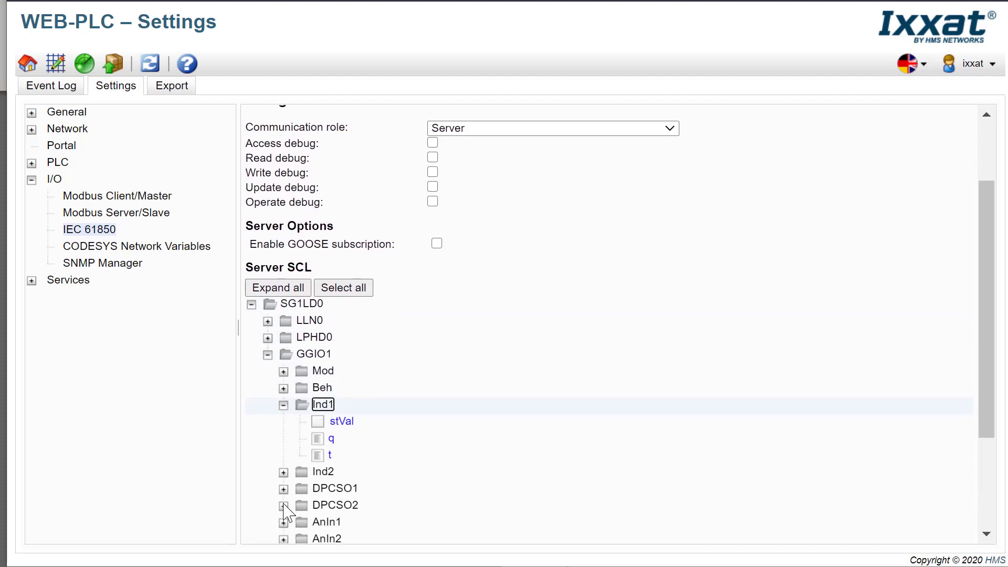
{"action": "left_click", "coordinate": [318, 381]}
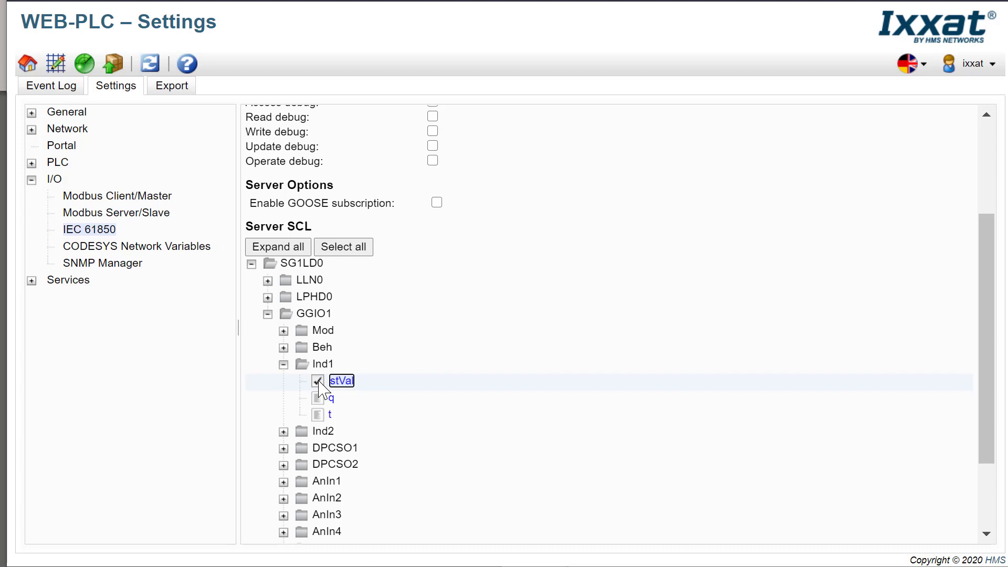
Select all data attributes in the server SCL tree and store the IEC 61850 configuration.
{"action": "left_click", "coordinate": [343, 246]}
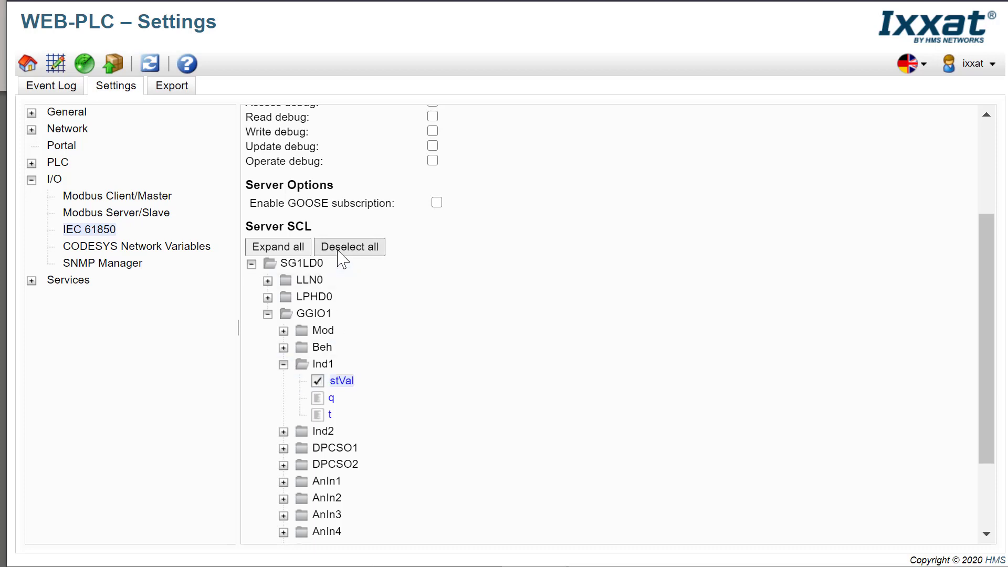
{"action": "left_click", "coordinate": [251, 264]}
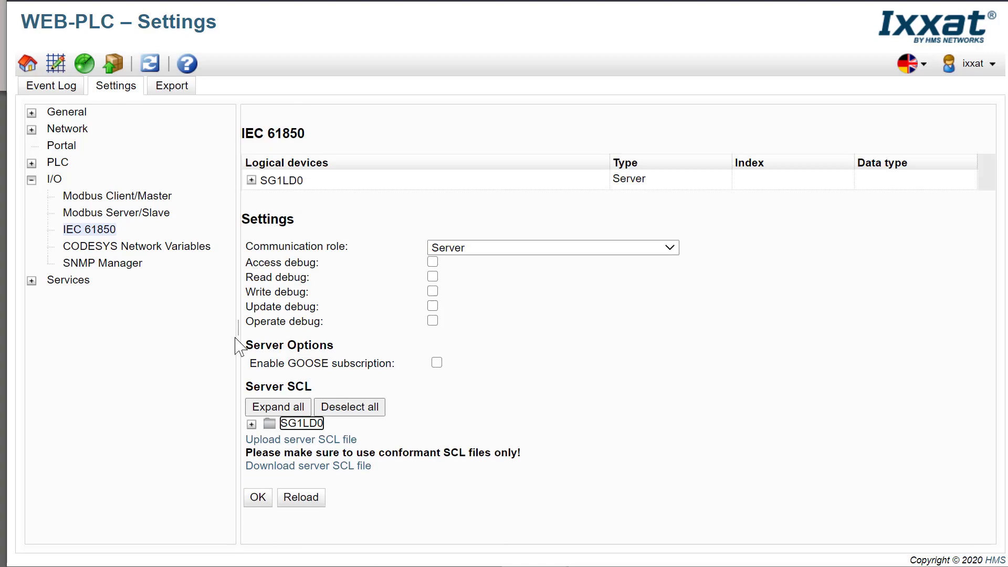
{"action": "left_click", "coordinate": [253, 502]}
Review the outputs of logical device SG1LD0 and reboot the device to apply the configuration.
{"action": "left_click", "coordinate": [252, 215]}
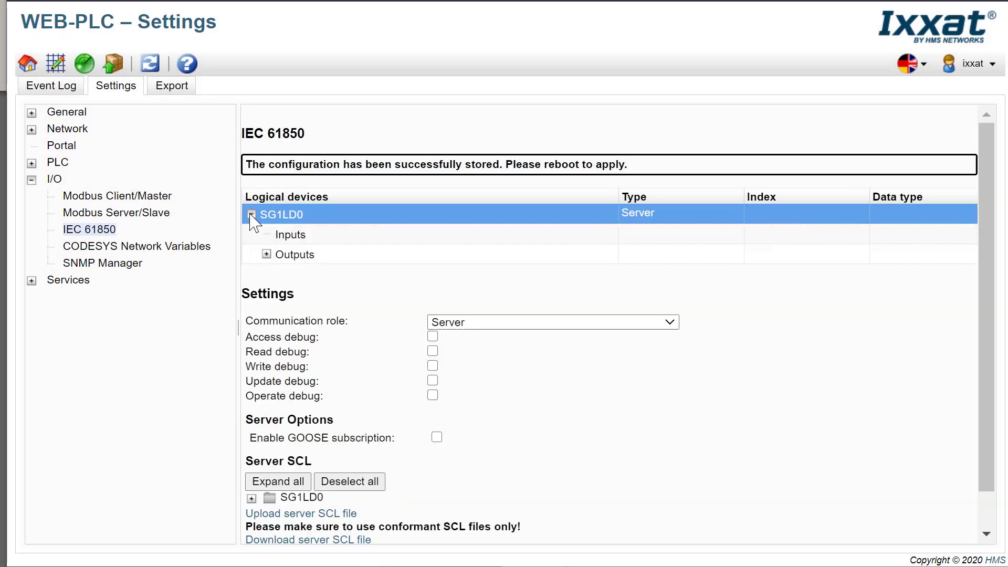
{"action": "left_click", "coordinate": [267, 255]}
{"action": "scroll", "coordinate": [328, 354], "scroll_direction": "down", "scroll_amount": 3}
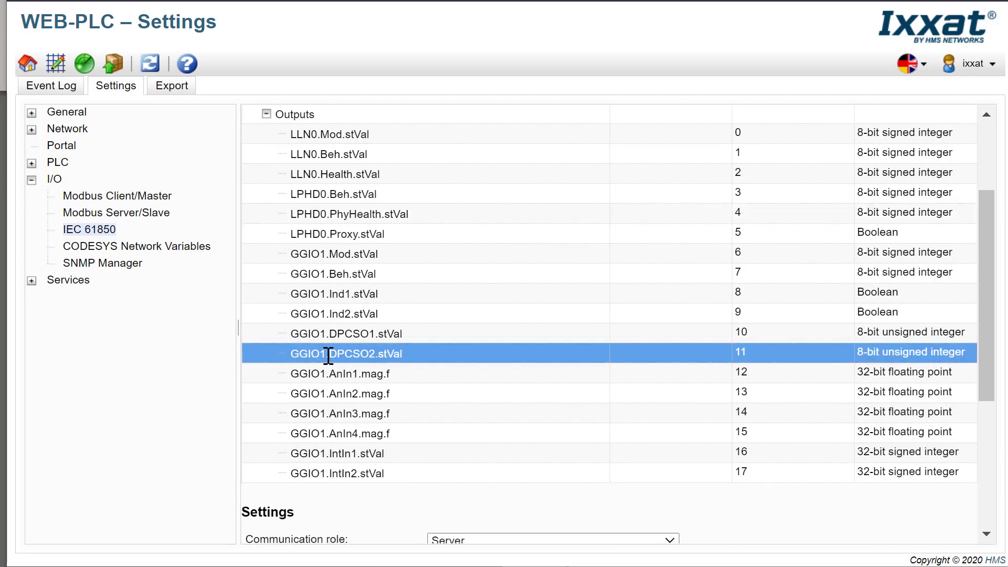
{"action": "scroll", "coordinate": [329, 355], "scroll_direction": "up", "scroll_amount": 3}
{"action": "left_click", "coordinate": [150, 64]}
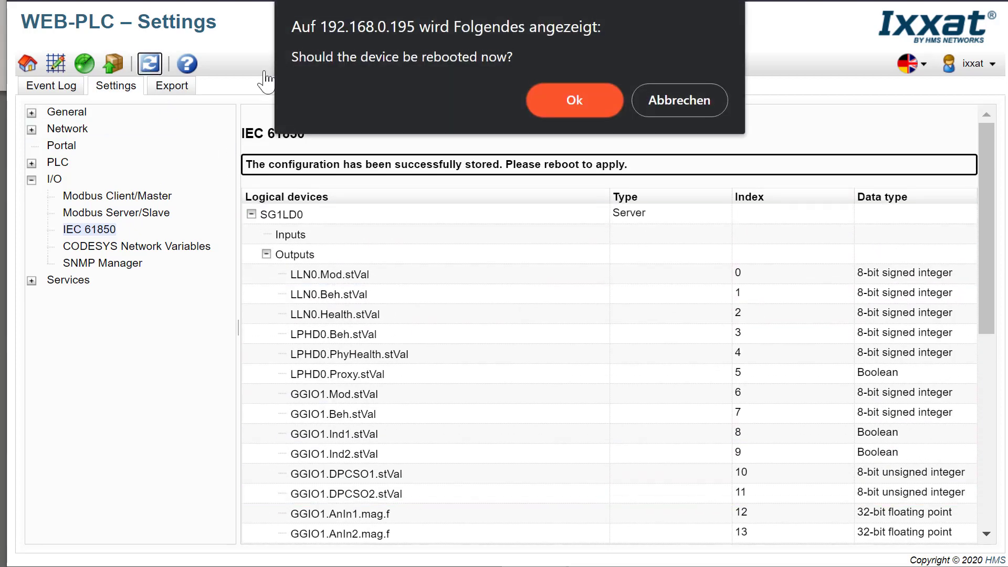
{"action": "left_click", "coordinate": [567, 103]}
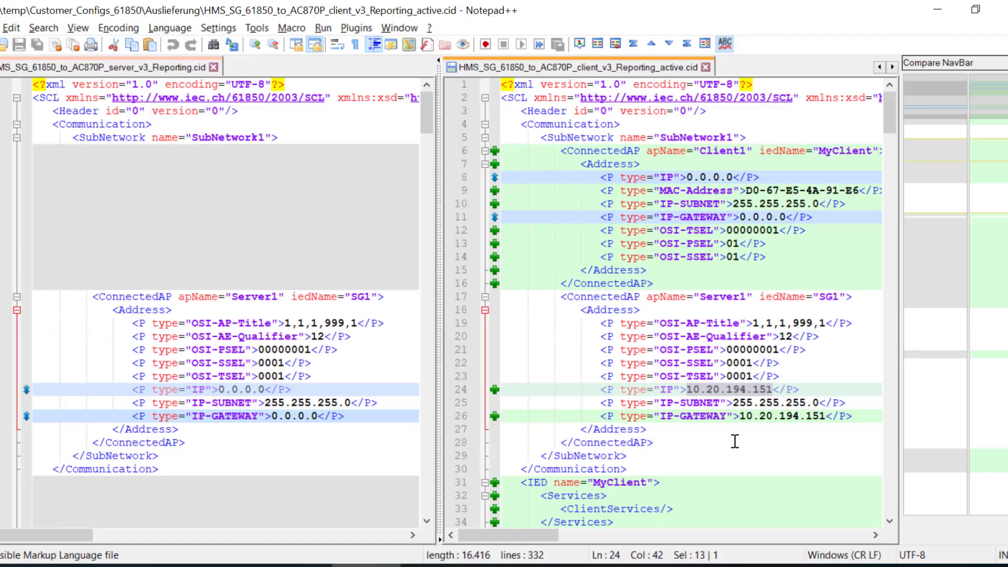
Switch to Notepad++ and examine the communication address differences between the server and client CID files.
{"action": "left_click", "coordinate": [735, 441]}
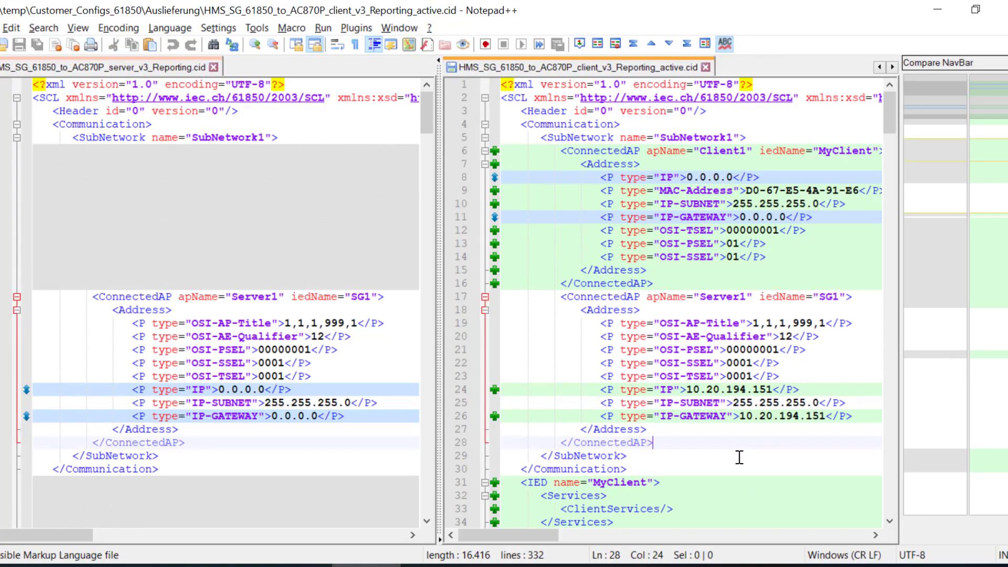
{"action": "scroll", "coordinate": [739, 457], "scroll_direction": "down", "scroll_amount": 3}
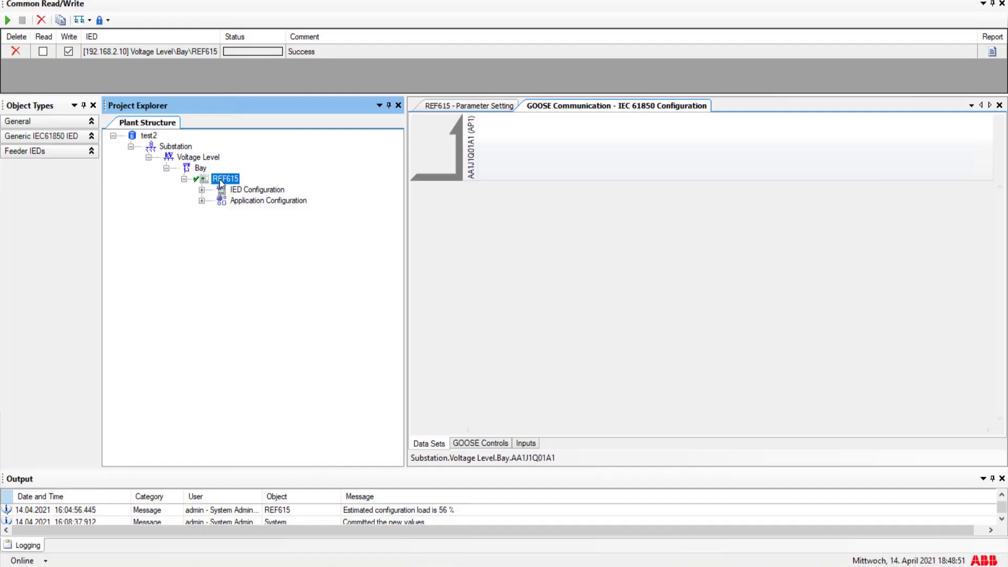
Switch to PCM600 and set the REF615 communication port to Rear port (X1 / LAN).
{"action": "right_click", "coordinate": [221, 181]}
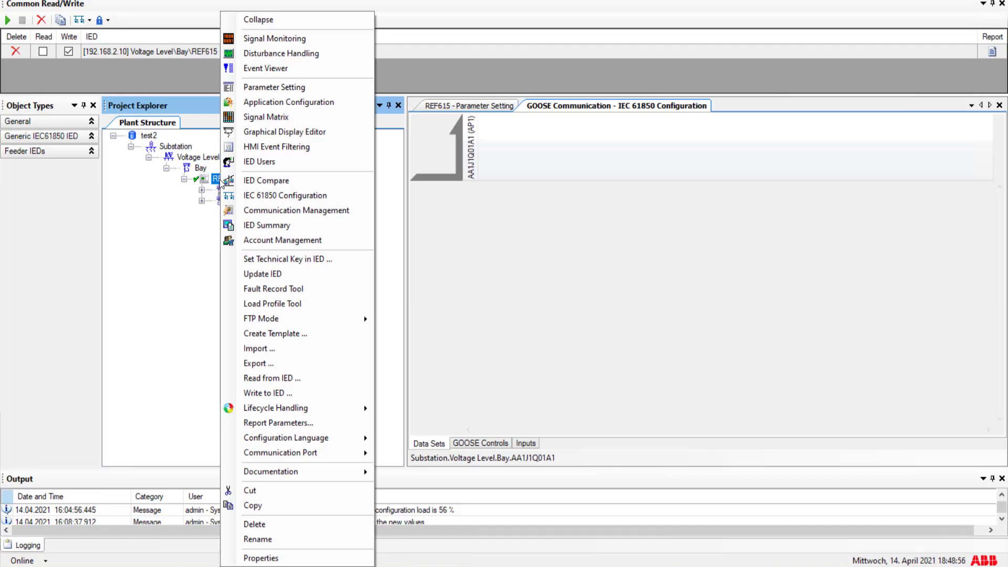
{"action": "mouse_move", "coordinate": [330, 455]}
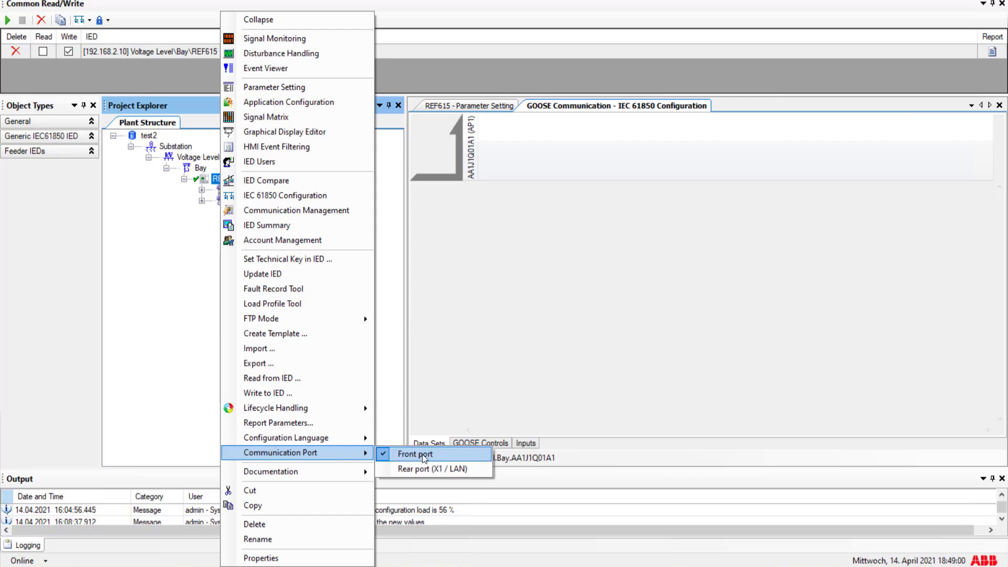
{"action": "left_click", "coordinate": [425, 469]}
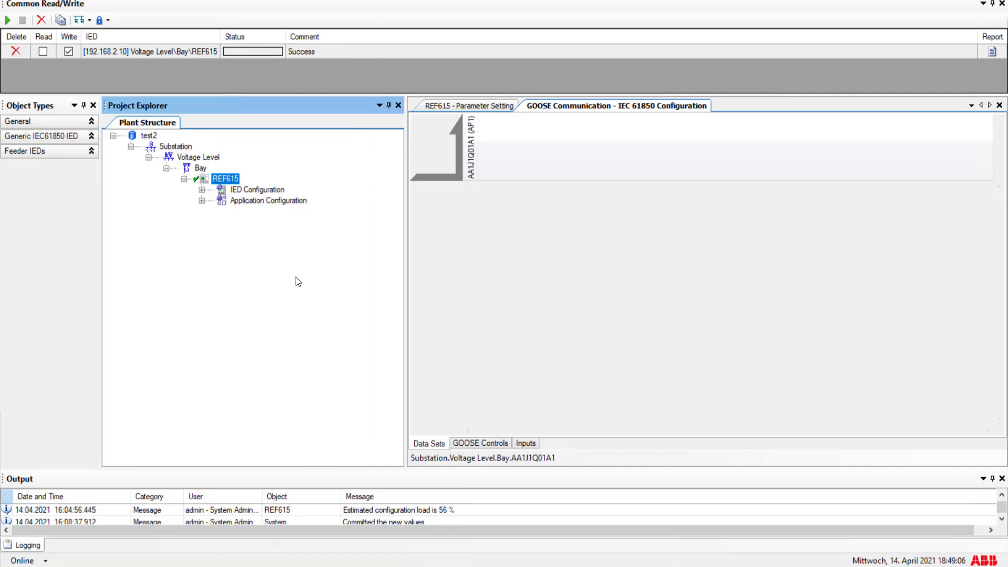
Open the object properties of REF615 and check its IP address.
{"action": "right_click", "coordinate": [226, 179]}
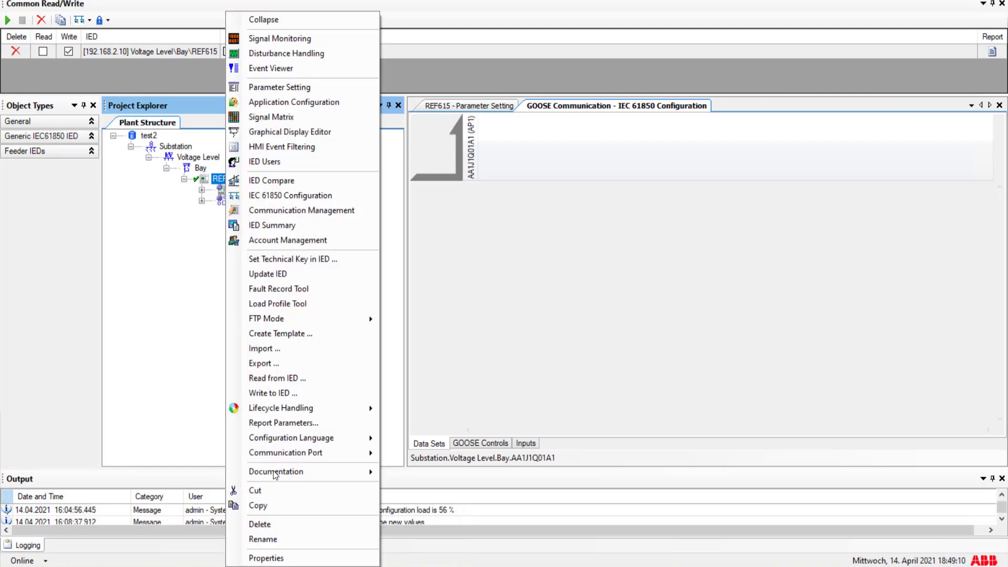
{"action": "left_click", "coordinate": [276, 557]}
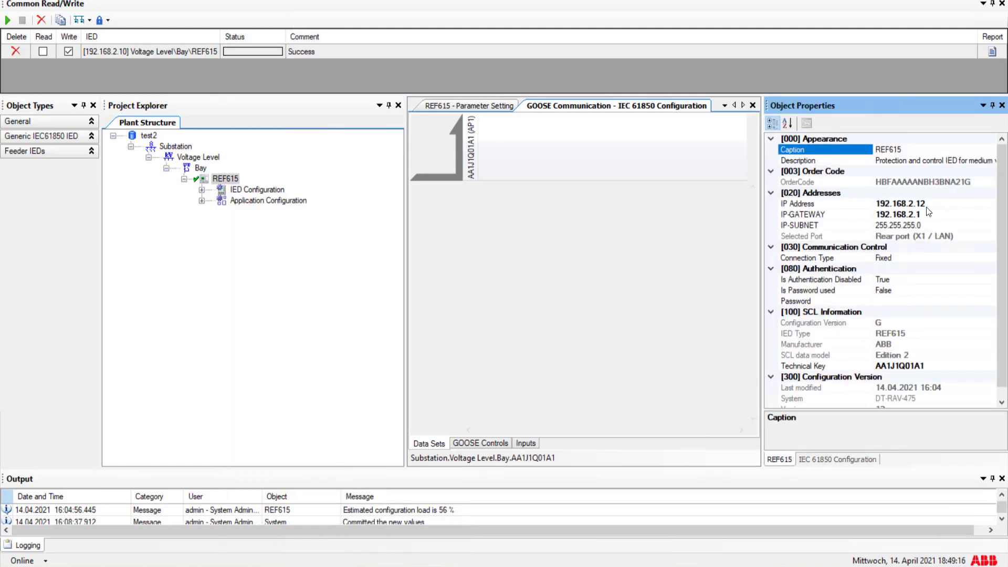
{"action": "left_click", "coordinate": [927, 204]}
{"action": "left_click_drag", "start_coordinate": [925, 204], "coordinate": [873, 205]}
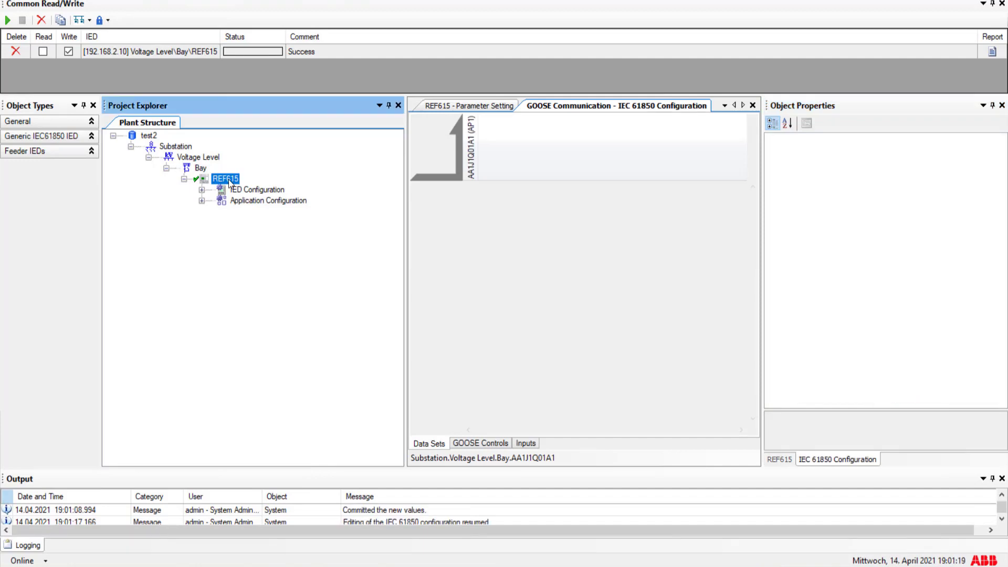
{"action": "right_click", "coordinate": [230, 180]}
{"action": "left_click", "coordinate": [296, 259]}
{"action": "key", "text": "Return"}
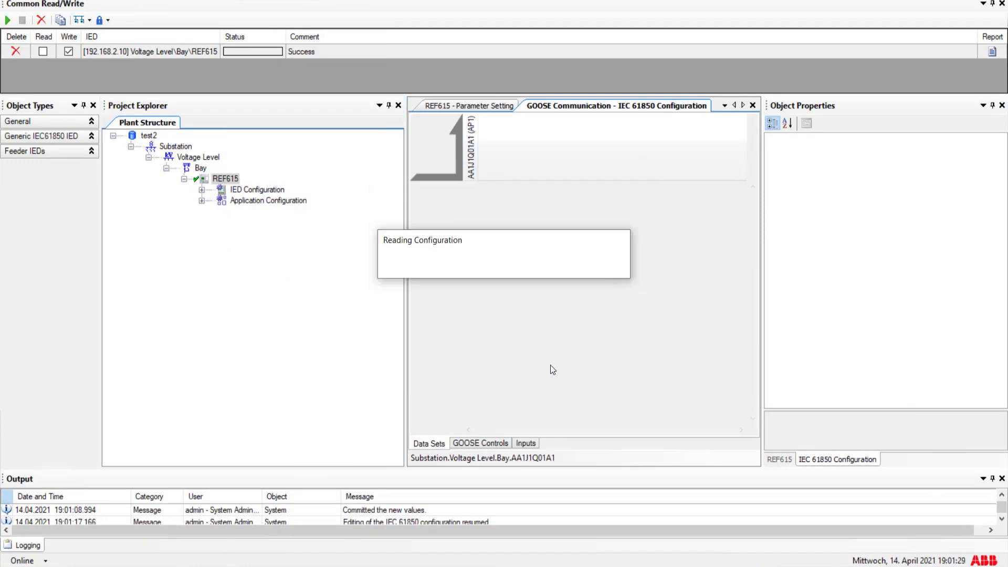
{"action": "left_click", "coordinate": [487, 298]}
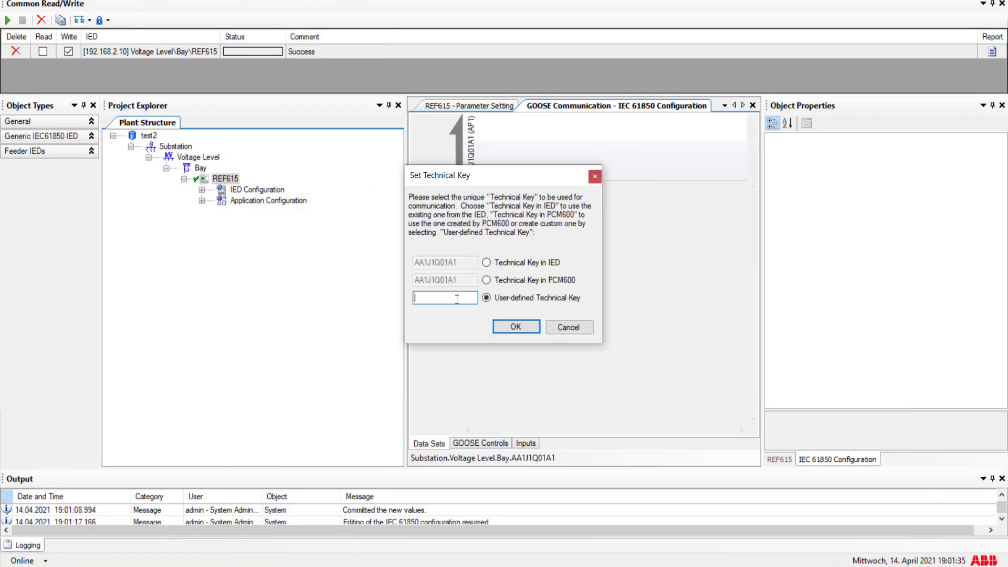
{"action": "left_click", "coordinate": [569, 327]}
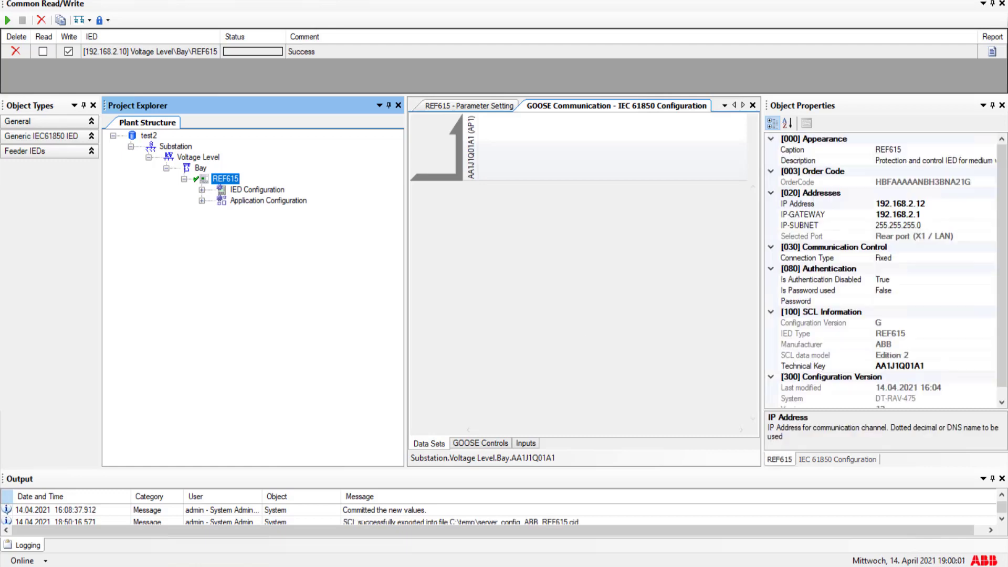
Write the REF615 configuration to the IED.
{"action": "right_click", "coordinate": [227, 180]}
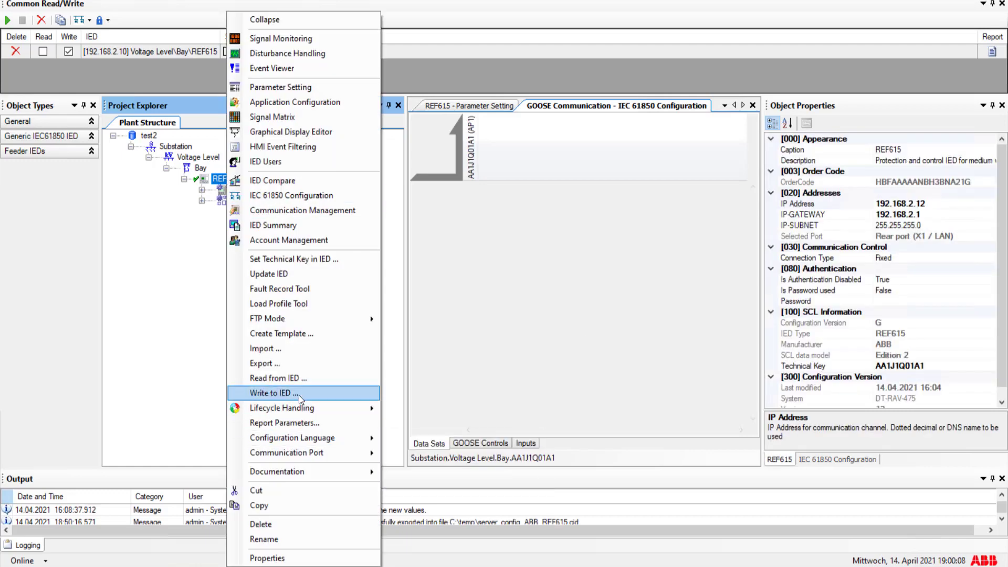
{"action": "left_click", "coordinate": [301, 394]}
{"action": "left_click", "coordinate": [534, 312]}
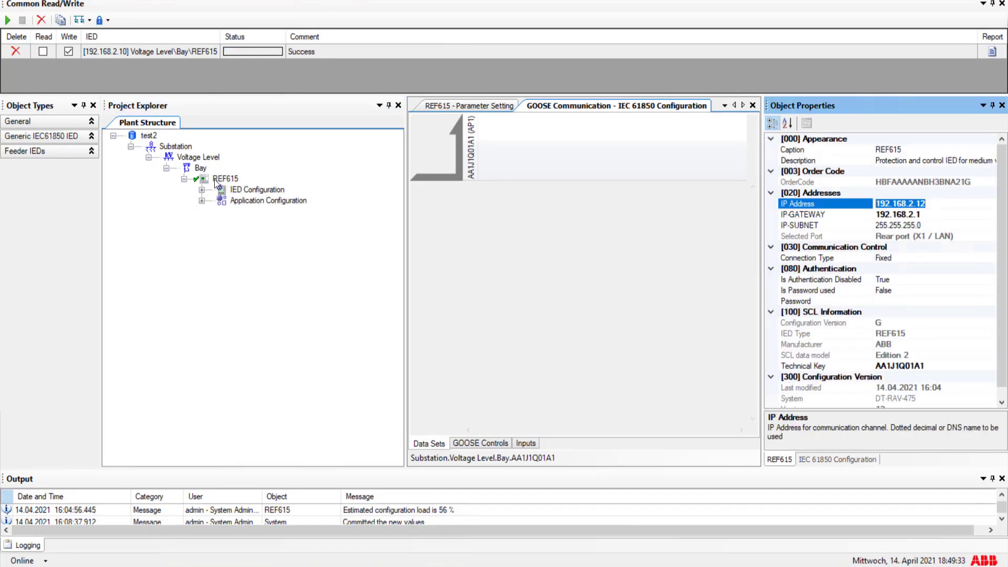
Export REF615 as a Configured IED Description (*.cid) file named server_config_ABB_REF615, using SCL file version IEC61850 Edition 2.
{"action": "right_click", "coordinate": [215, 180]}
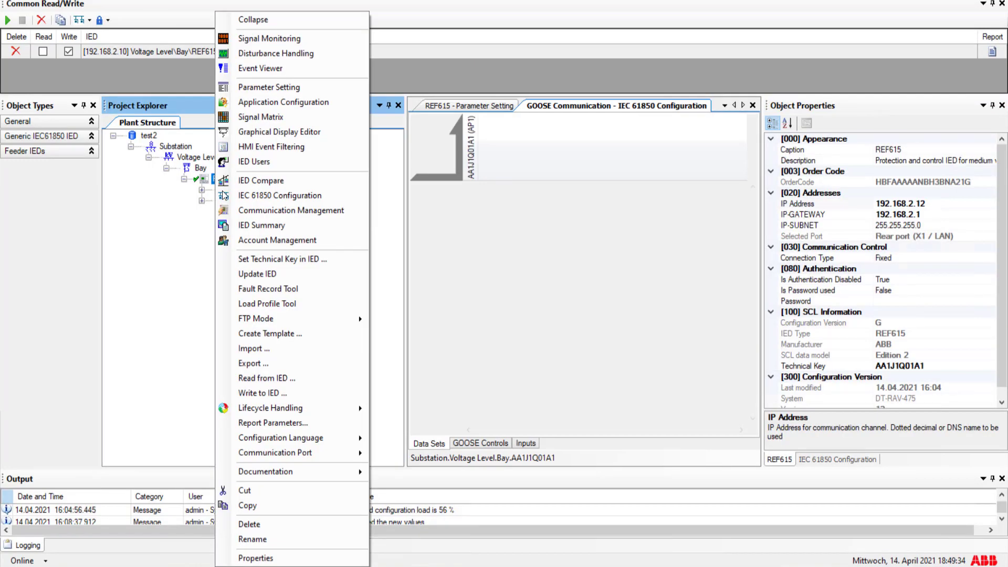
{"action": "left_click", "coordinate": [285, 365]}
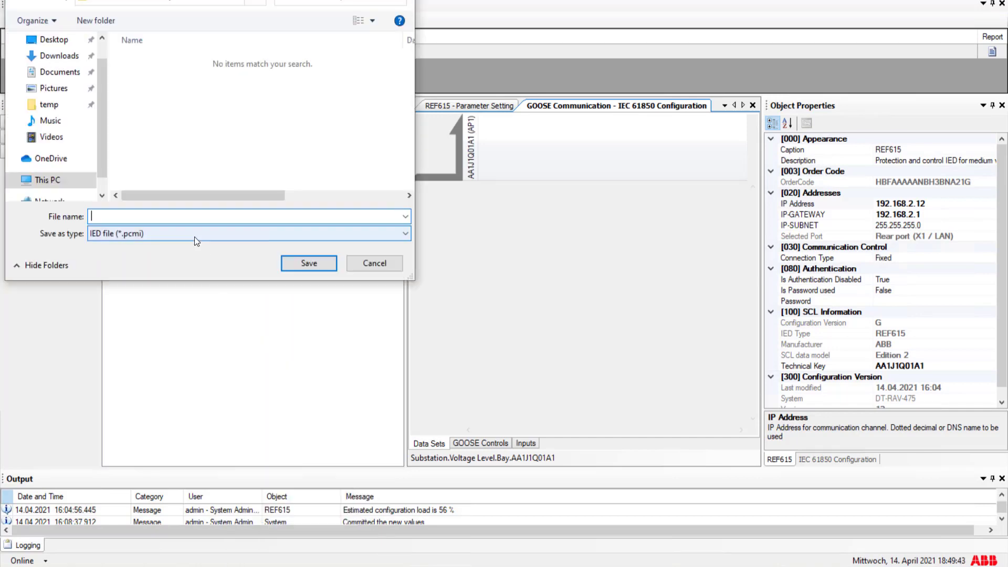
{"action": "left_click", "coordinate": [194, 237]}
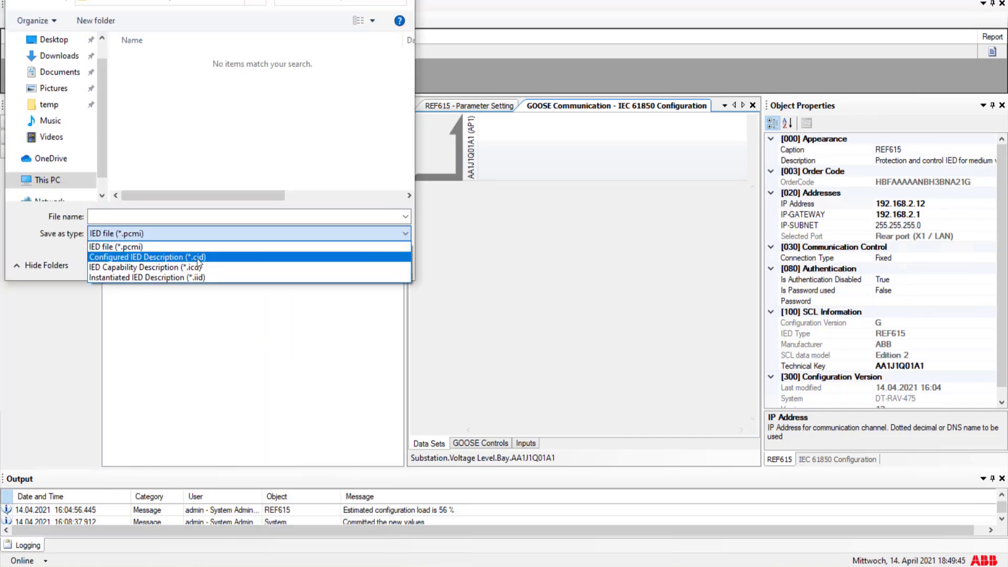
{"action": "left_click", "coordinate": [197, 257]}
{"action": "left_click", "coordinate": [144, 217]}
{"action": "type", "text": "s"}
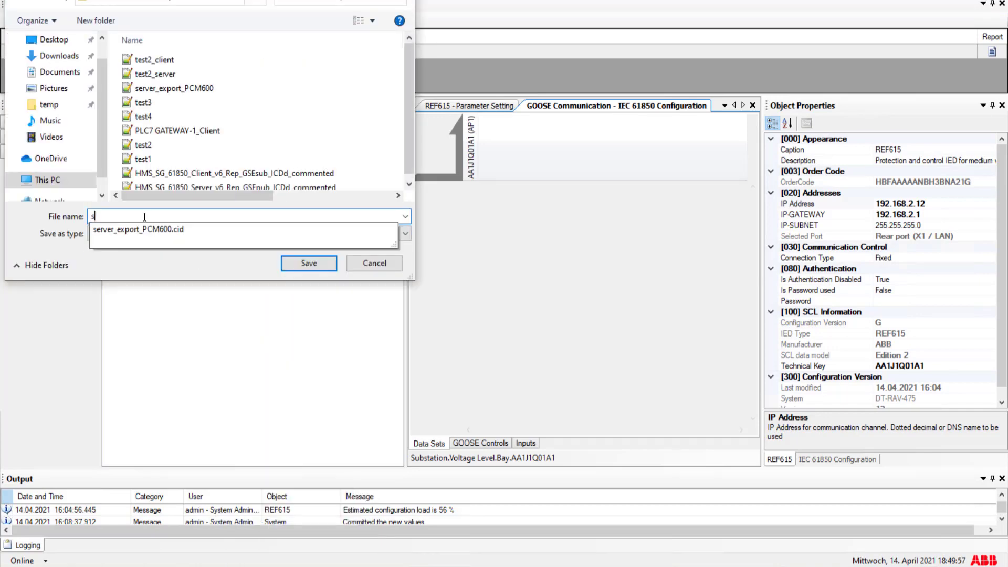
{"action": "type", "text": "erver_config_ABB_REF615"}
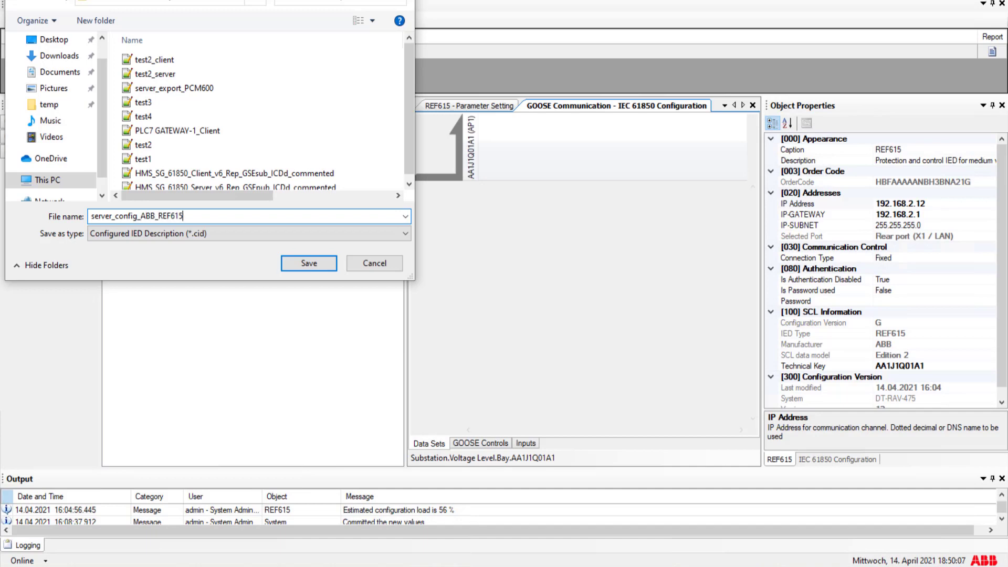
{"action": "left_click", "coordinate": [319, 263]}
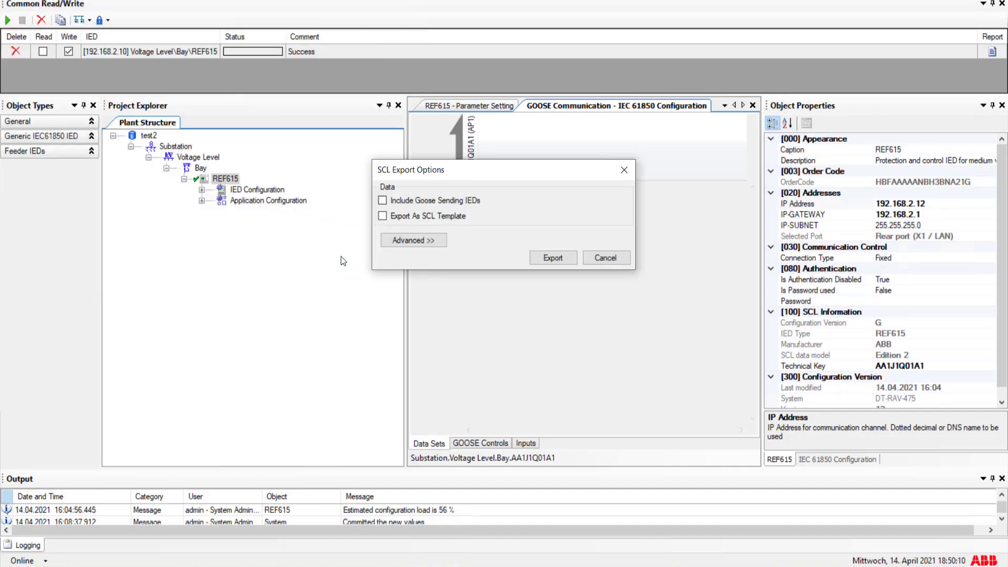
{"action": "left_click", "coordinate": [411, 238]}
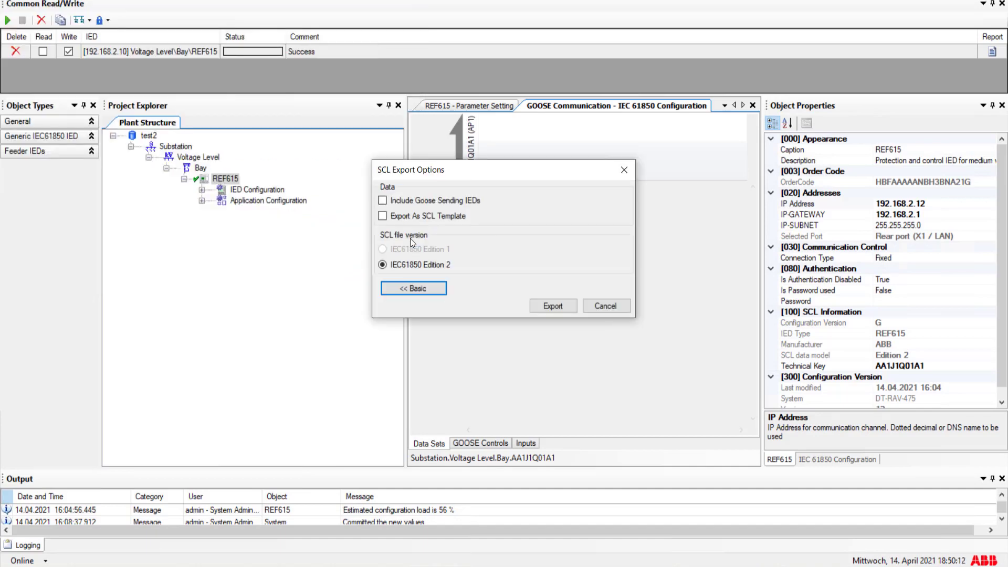
{"action": "left_click", "coordinate": [553, 305]}
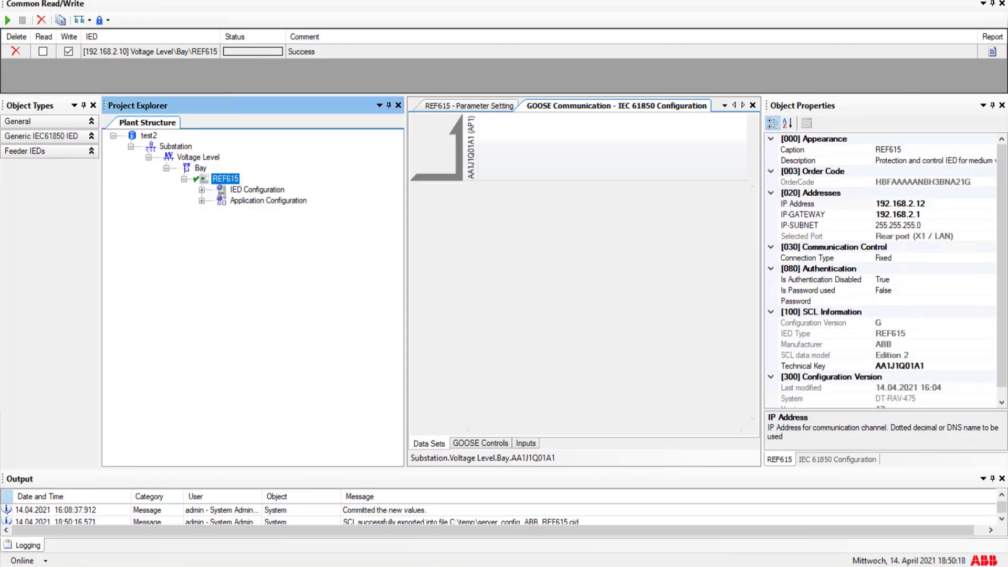
Switch to the temp folder, open server_config_ABB_REF615 in Notepad++ and check the IP address in its Communication section.
{"action": "key", "text": "alt+Tab"}
{"action": "left_click", "coordinate": [318, 120]}
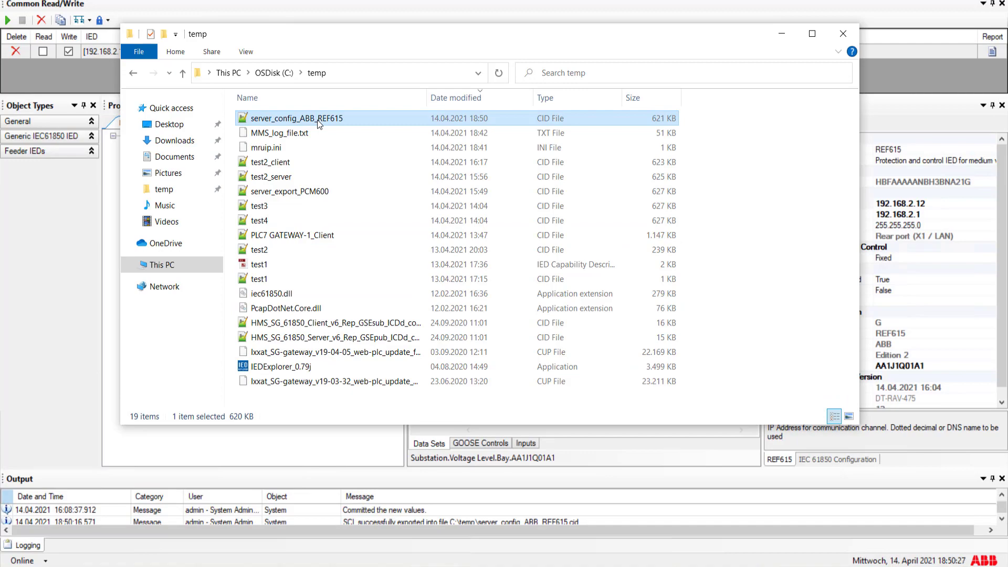
{"action": "right_click", "coordinate": [318, 120]}
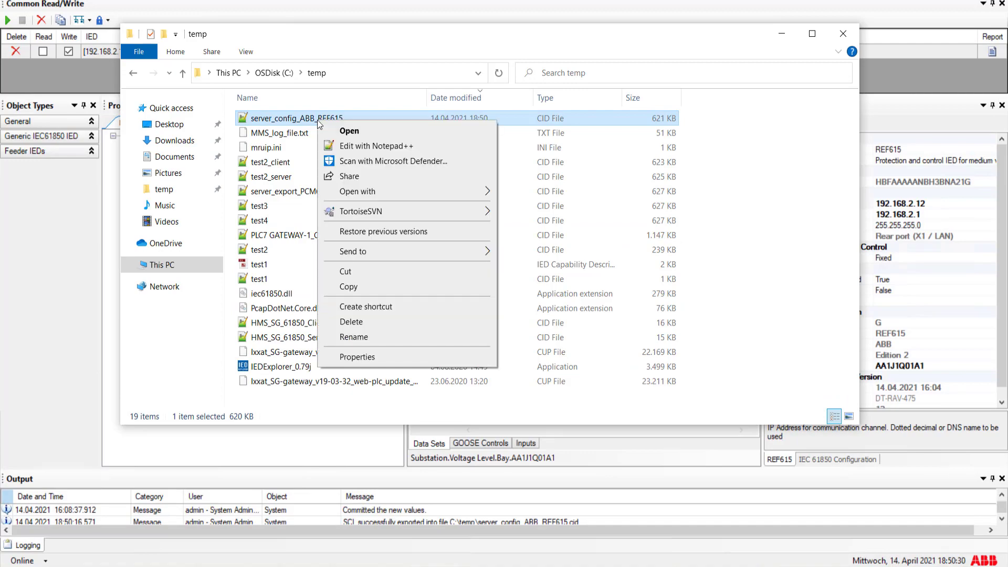
{"action": "left_click", "coordinate": [343, 146]}
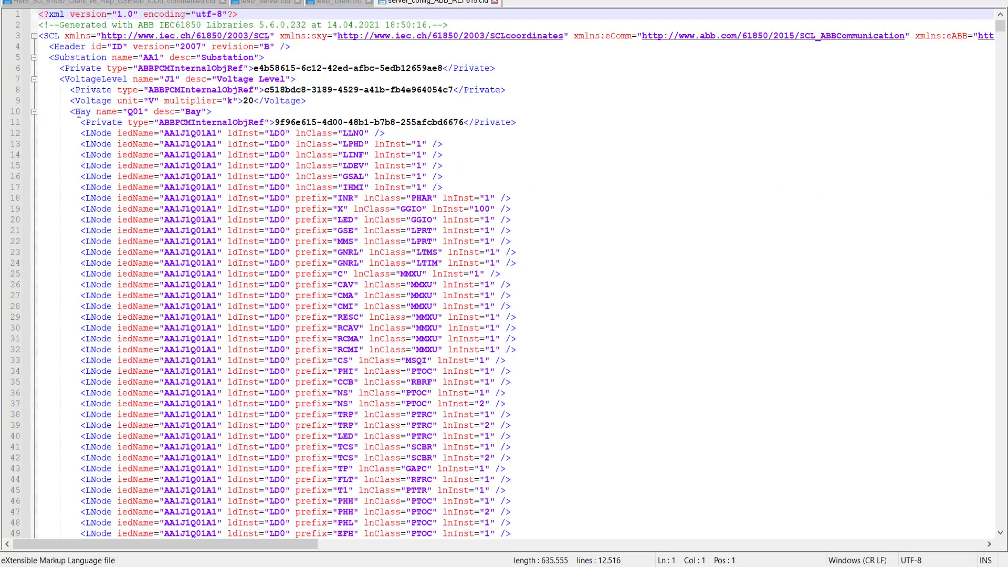
{"action": "left_click", "coordinate": [34, 111]}
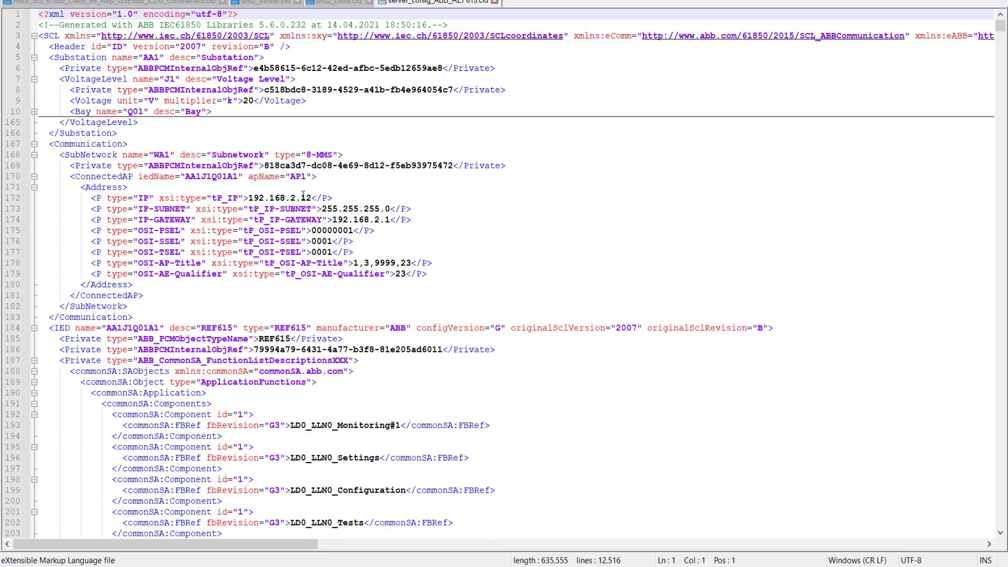
{"action": "left_click_drag", "start_coordinate": [311, 198], "coordinate": [250, 195]}
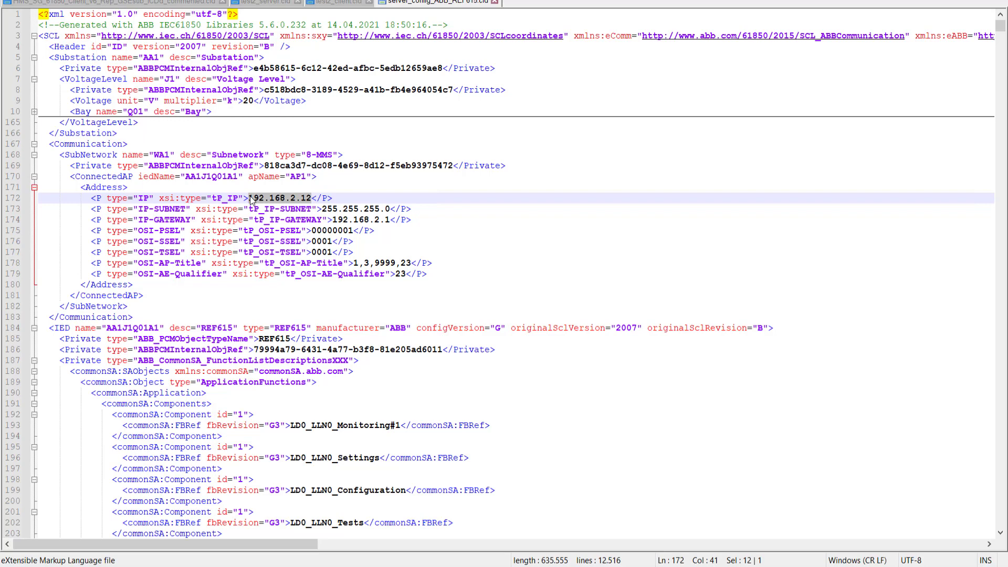
Copy the Client1 ConnectedAP block from the commented HMS client example into the exported file's SubNetwork, directly above the AA1J1Q01A1 ConnectedAP.
{"action": "left_click", "coordinate": [186, 4]}
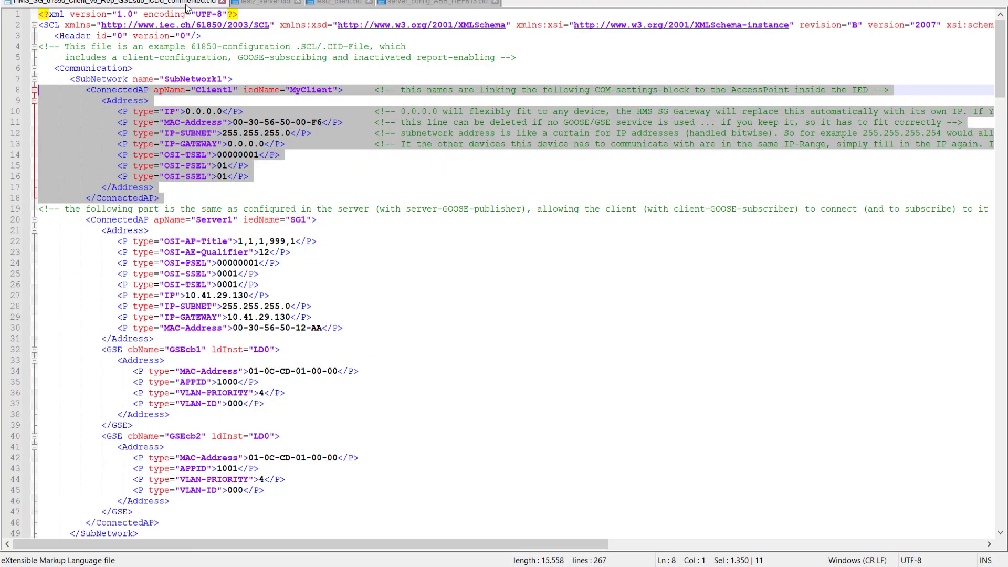
{"action": "right_click", "coordinate": [142, 193]}
{"action": "left_click", "coordinate": [163, 215]}
{"action": "left_click", "coordinate": [400, 3]}
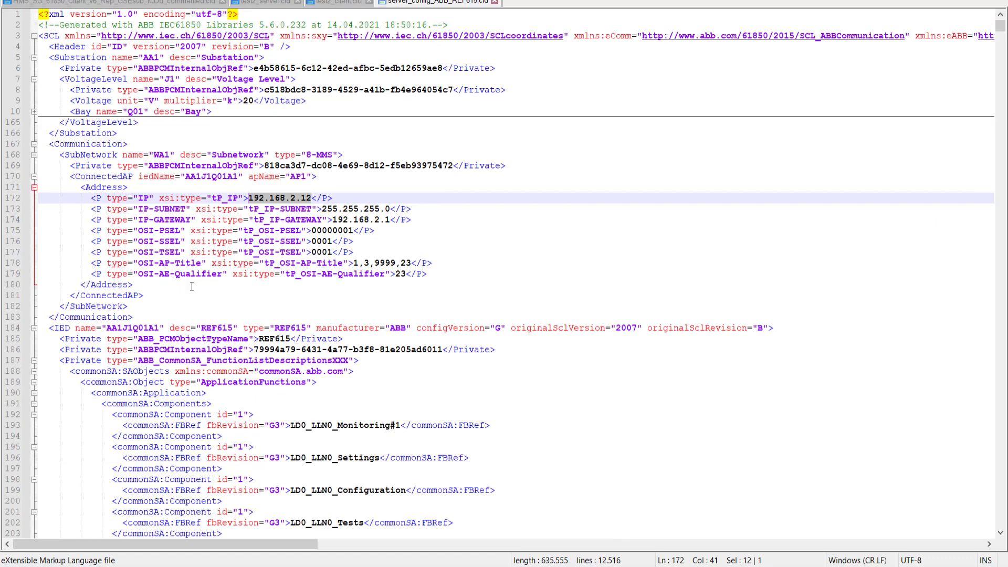
{"action": "left_click", "coordinate": [40, 180]}
{"action": "key", "text": "ctrl+v"}
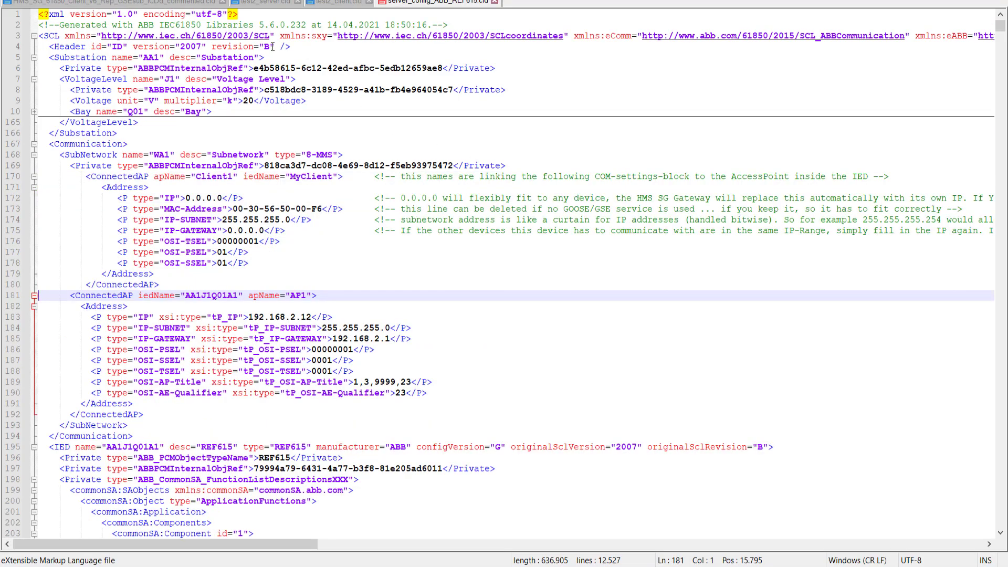
Copy the MyClient IED block from the client example to just before the AA1J1Q01A1 IED in the exported file, and collapse the AA1J1Q01A1 IED section.
{"action": "left_click", "coordinate": [191, 4]}
{"action": "scroll", "coordinate": [77, 393], "scroll_direction": "down", "scroll_amount": 9}
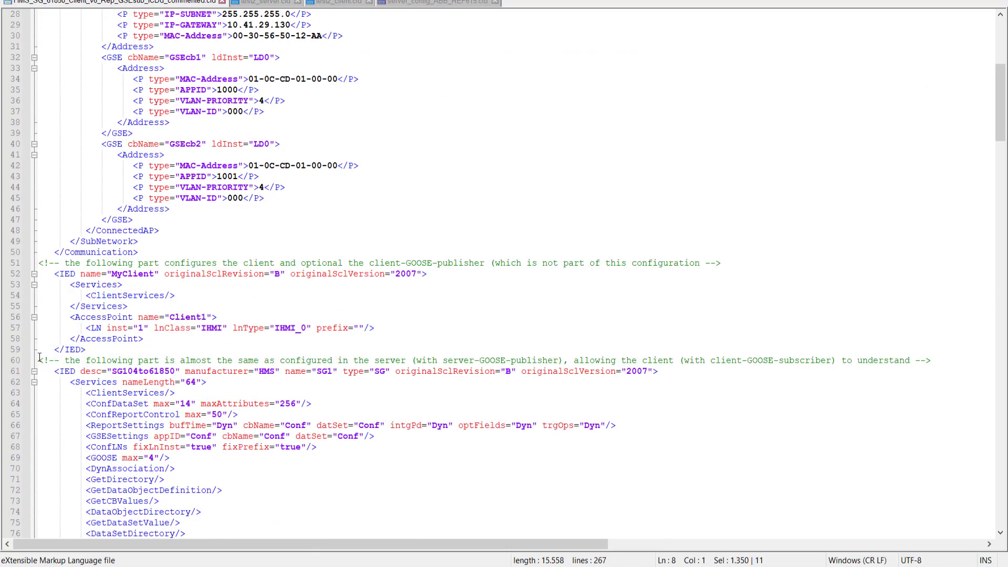
{"action": "left_click_drag", "start_coordinate": [39, 361], "coordinate": [38, 274]}
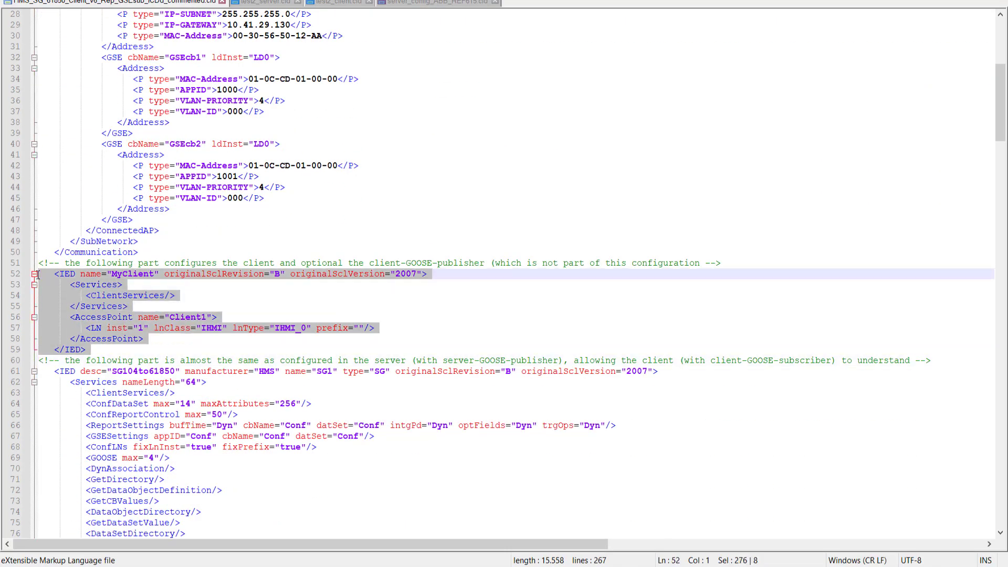
{"action": "left_click", "coordinate": [450, 5]}
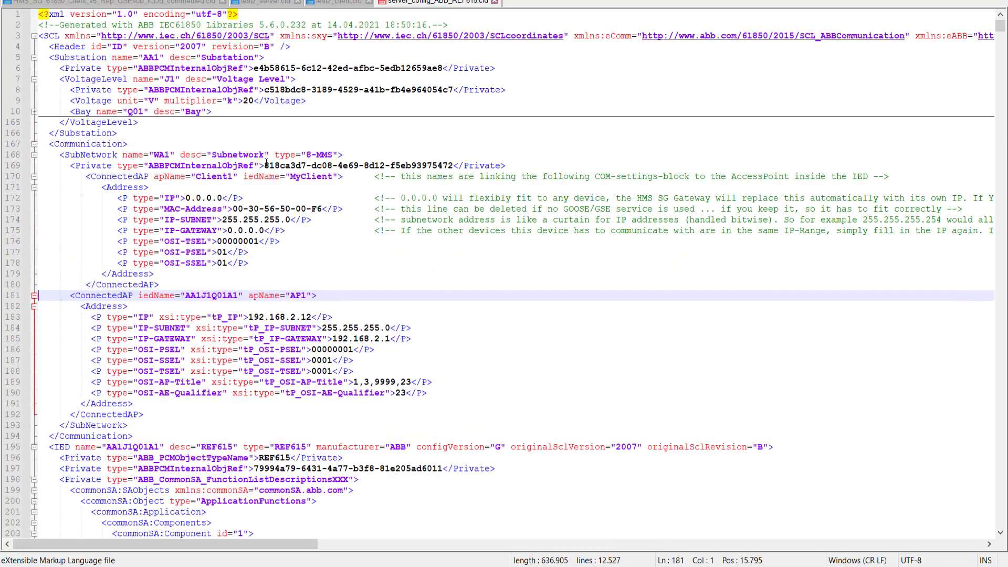
{"action": "left_click", "coordinate": [39, 448]}
{"action": "key", "text": "ctrl+v"}
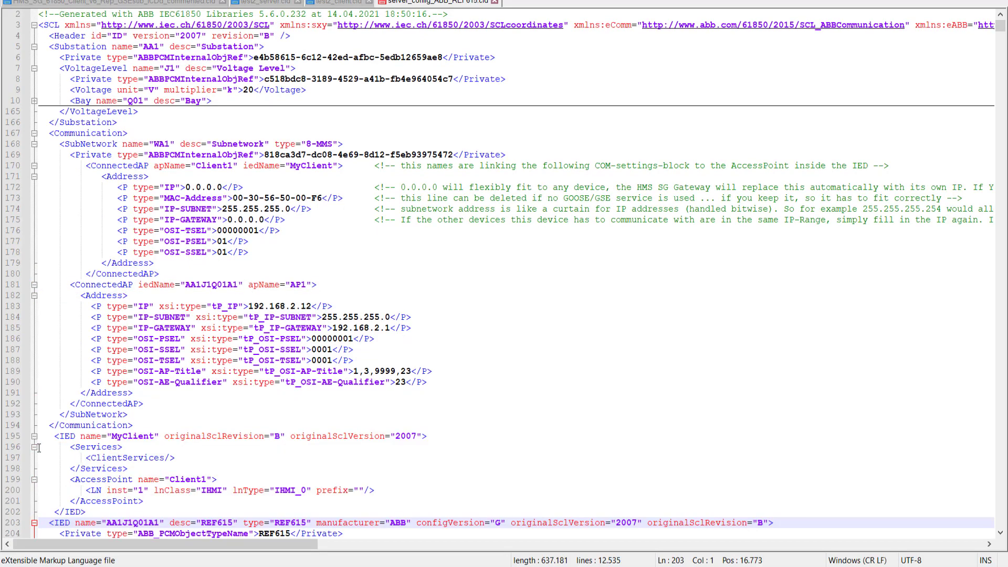
{"action": "scroll", "coordinate": [84, 445], "scroll_direction": "down", "scroll_amount": 1}
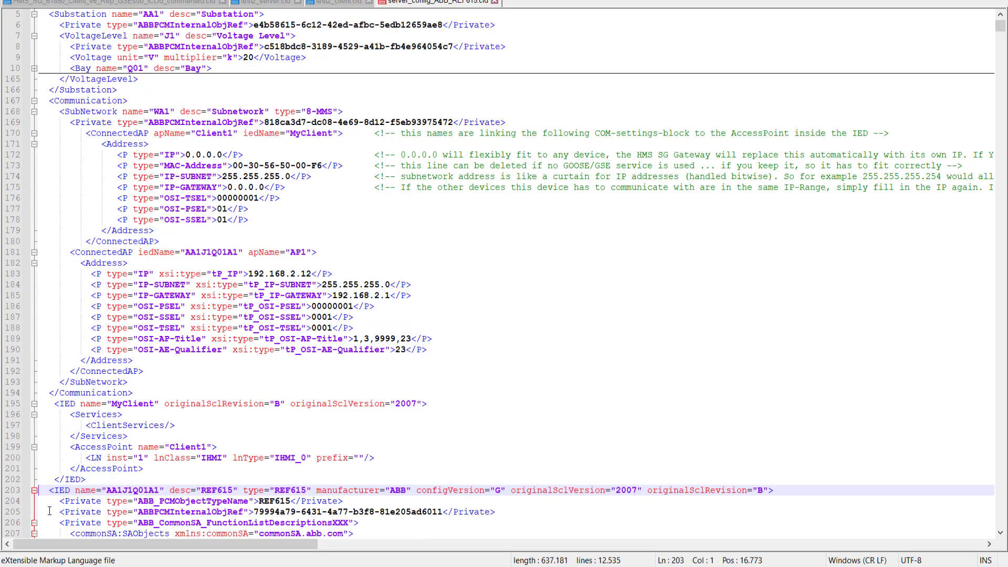
{"action": "left_click", "coordinate": [34, 491]}
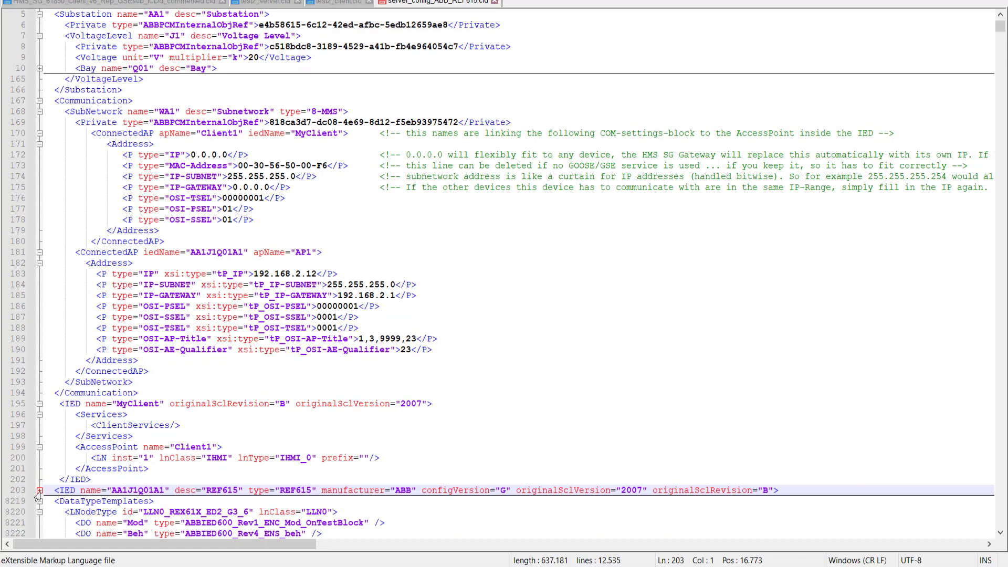
Save the edited server configuration under the new file name client_config_ABB_REF615 in the temp folder.
{"action": "right_click", "coordinate": [412, 3]}
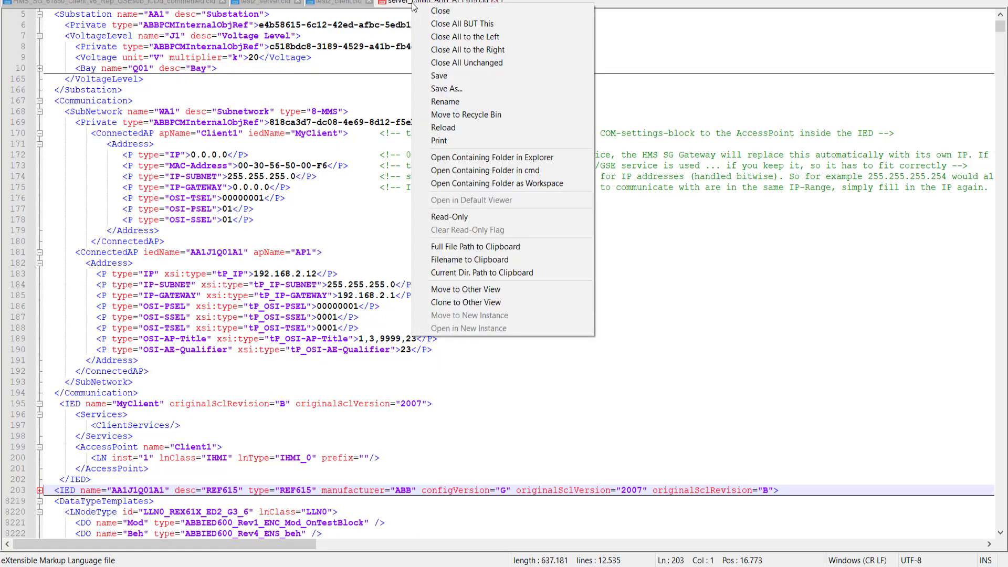
{"action": "left_click", "coordinate": [439, 90]}
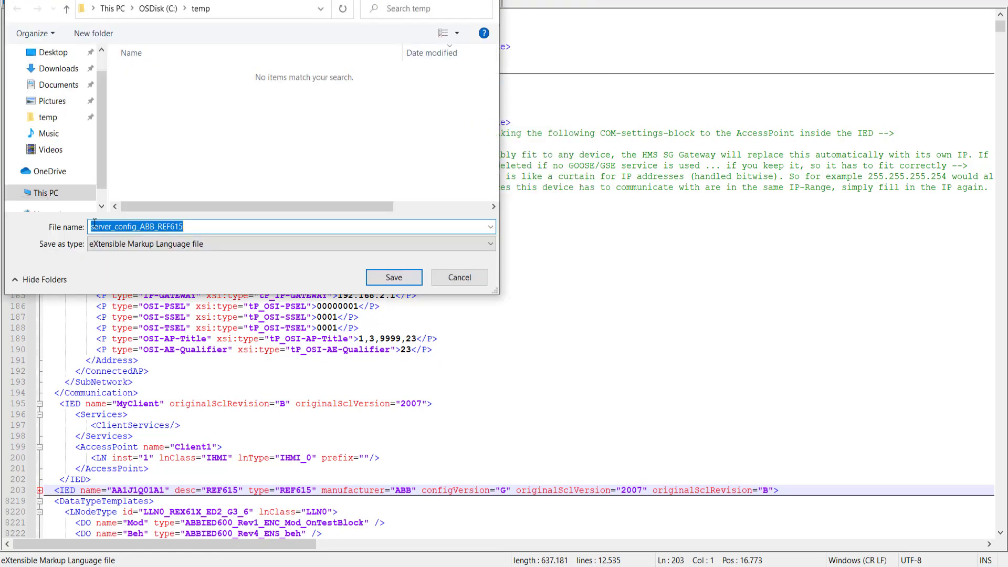
{"action": "left_click_drag", "start_coordinate": [112, 227], "coordinate": [62, 226]}
{"action": "type", "text": "client"}
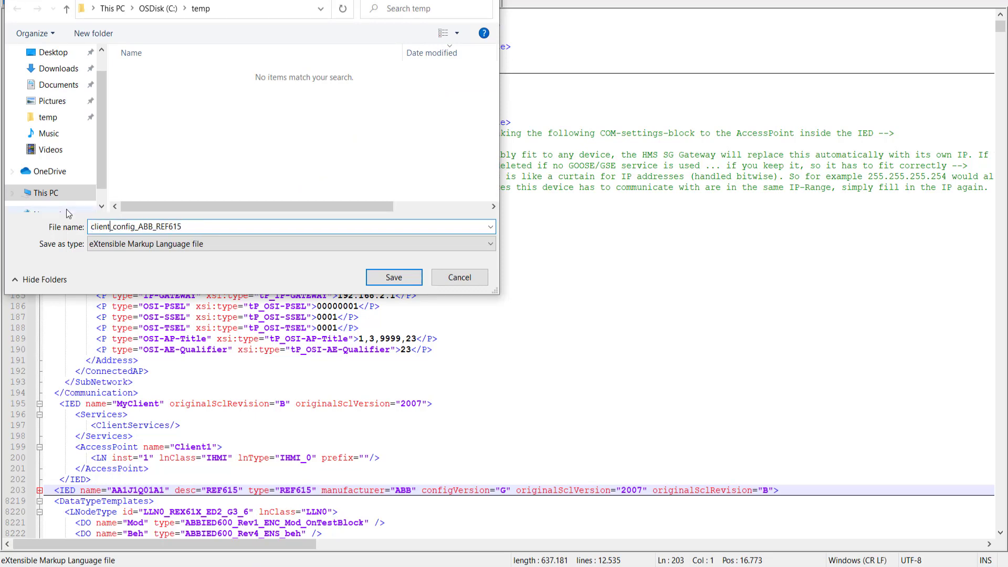
{"action": "left_click", "coordinate": [395, 278]}
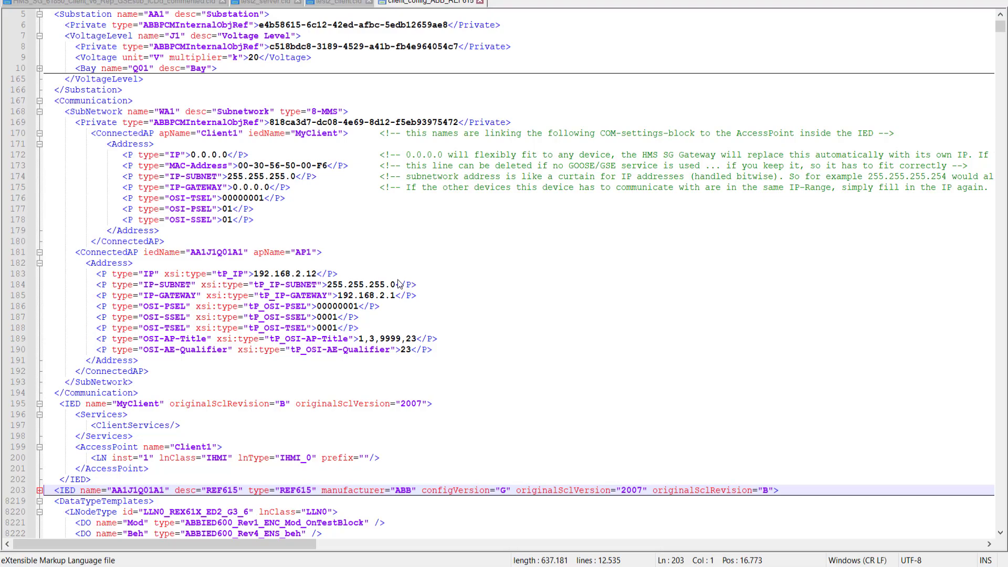
Switch to the Ixxat WEB-PLC settings in the browser and set the IEC 61850 communication role to Client.
{"action": "mouse_move", "coordinate": [525, 566]}
{"action": "left_click", "coordinate": [525, 525]}
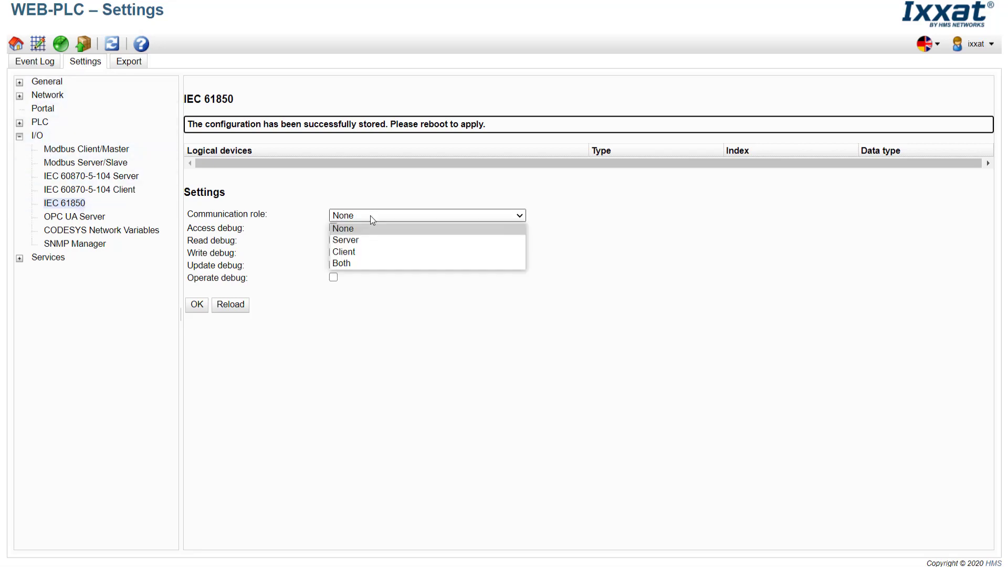
{"action": "left_click", "coordinate": [368, 250]}
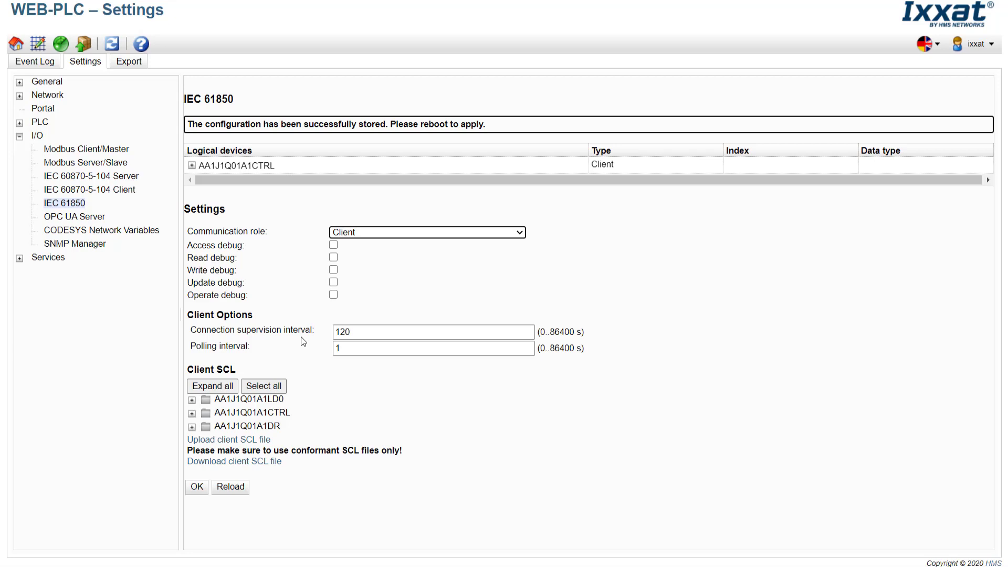
Upload client_config_ABB_REF615 as the client SCL file.
{"action": "left_click", "coordinate": [252, 439]}
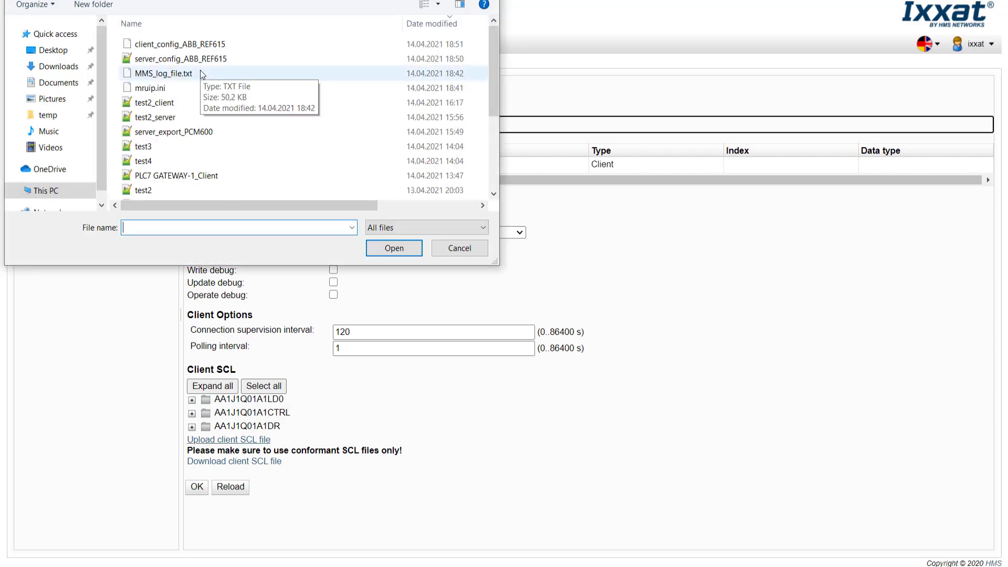
{"action": "left_click", "coordinate": [198, 44]}
{"action": "double_click", "coordinate": [199, 44]}
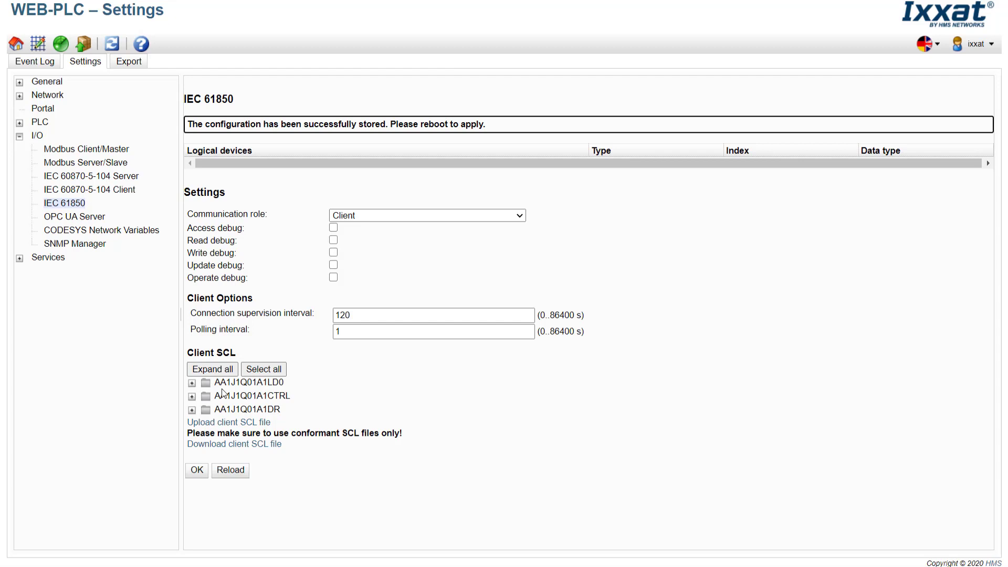
Under CBCSWI1 of AA1J1Q01A1CTRL in the client SCL tree, select stVal of Beh, stVal of Mod and ctlVal of Mod's Oper.
{"action": "left_click", "coordinate": [192, 397]}
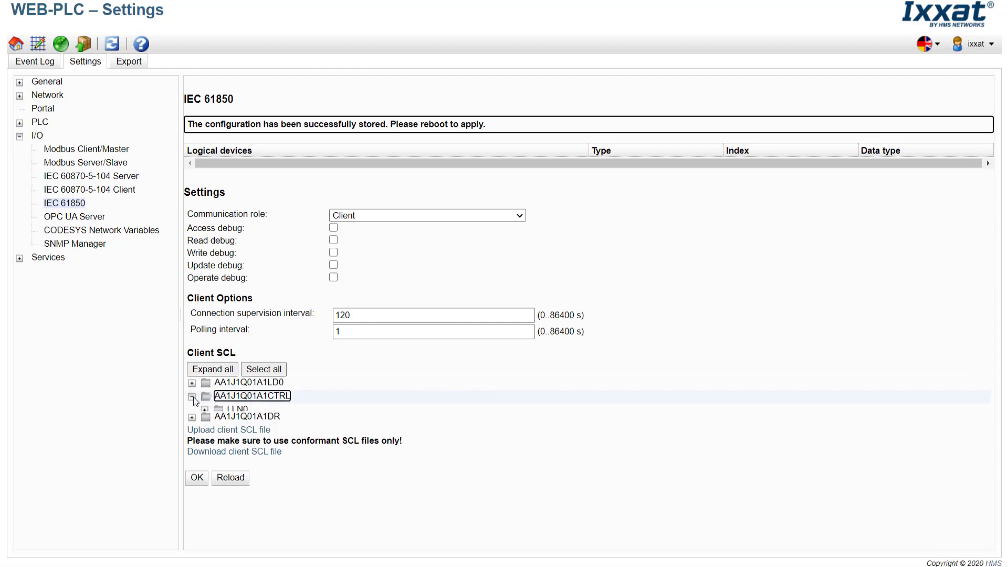
{"action": "left_click", "coordinate": [204, 450]}
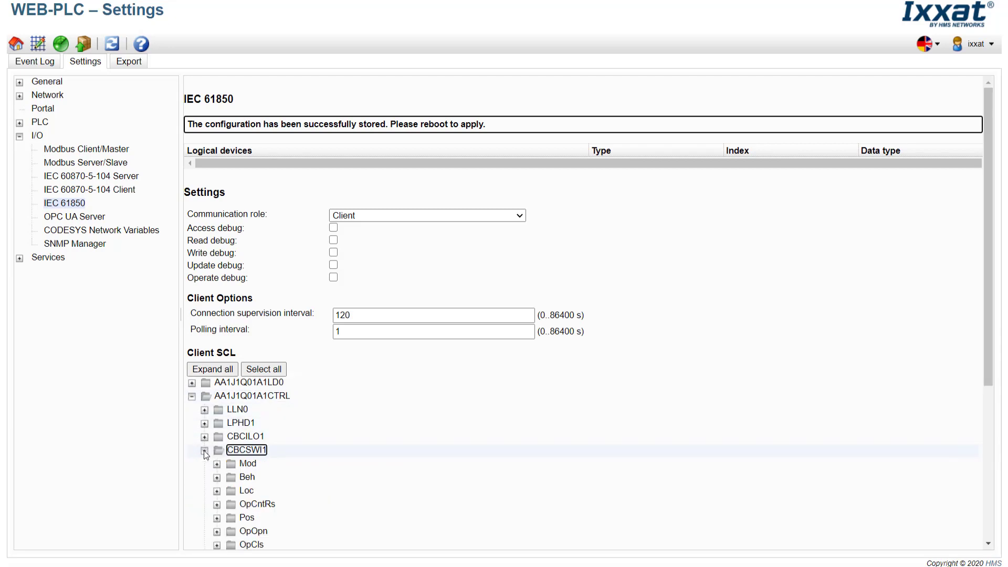
{"action": "left_click", "coordinate": [216, 478]}
{"action": "left_click", "coordinate": [218, 464]}
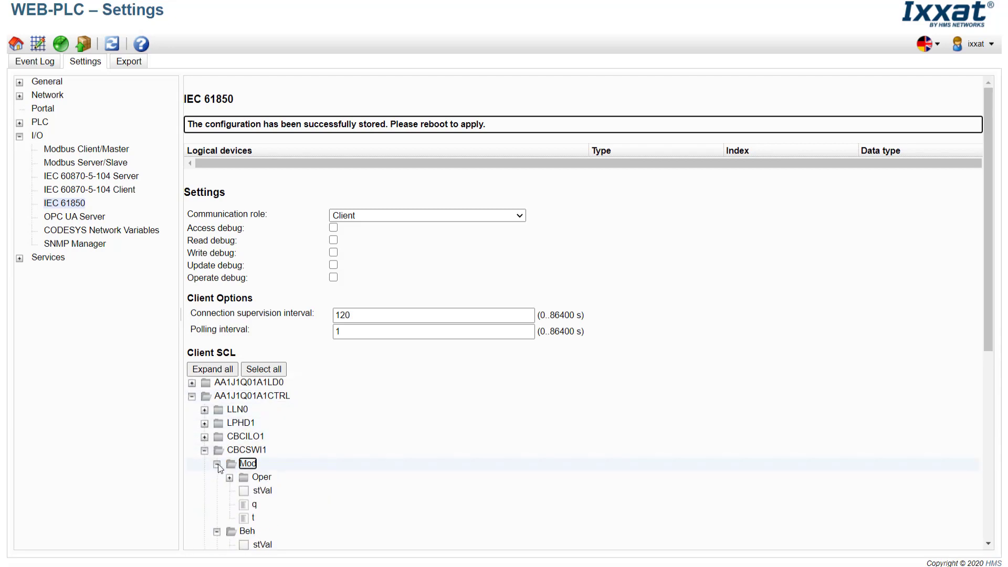
{"action": "scroll", "coordinate": [218, 464], "scroll_direction": "down", "scroll_amount": 3}
{"action": "left_click", "coordinate": [243, 332]}
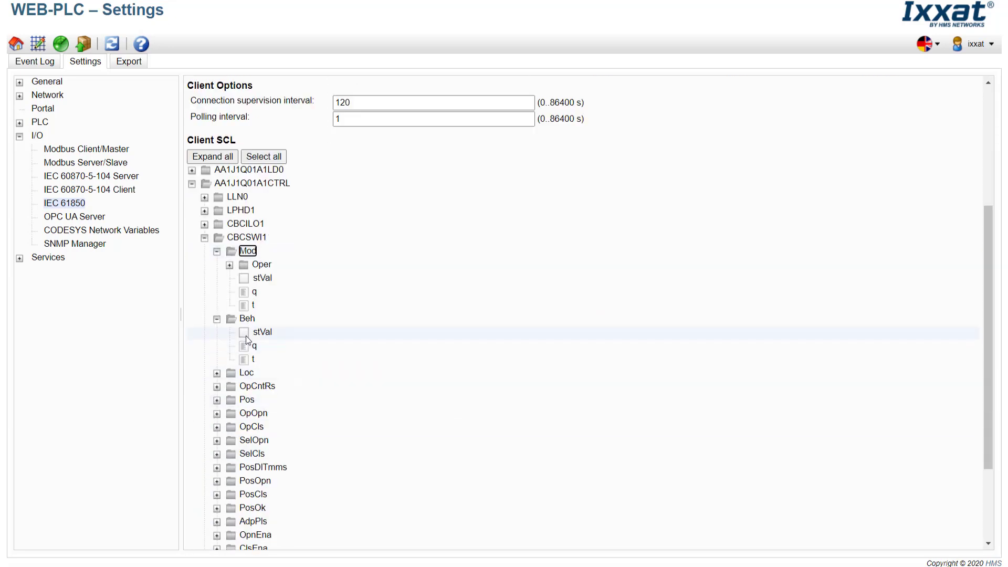
{"action": "left_click", "coordinate": [243, 277]}
{"action": "left_click", "coordinate": [230, 265]}
{"action": "left_click", "coordinate": [256, 278]}
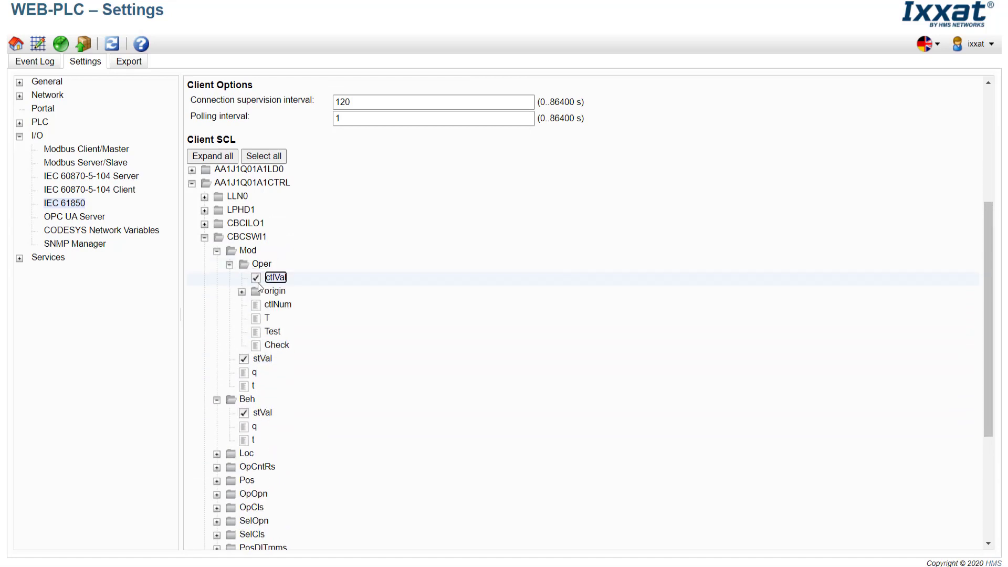
Store the IEC 61850 client configuration with the selected data points.
{"action": "scroll", "coordinate": [257, 368], "scroll_direction": "down", "scroll_amount": 10}
{"action": "left_click", "coordinate": [198, 486]}
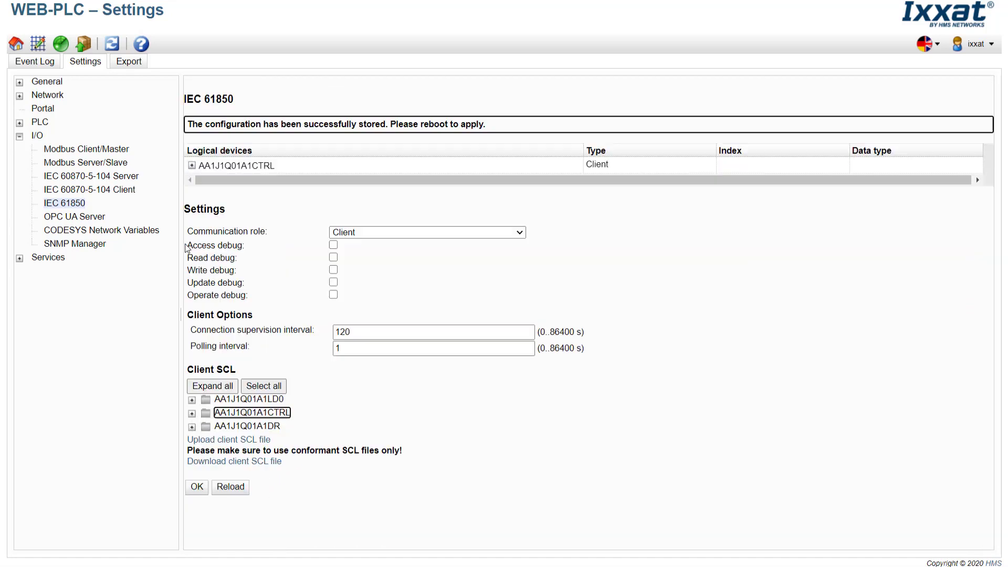
{"action": "left_click", "coordinate": [197, 487]}
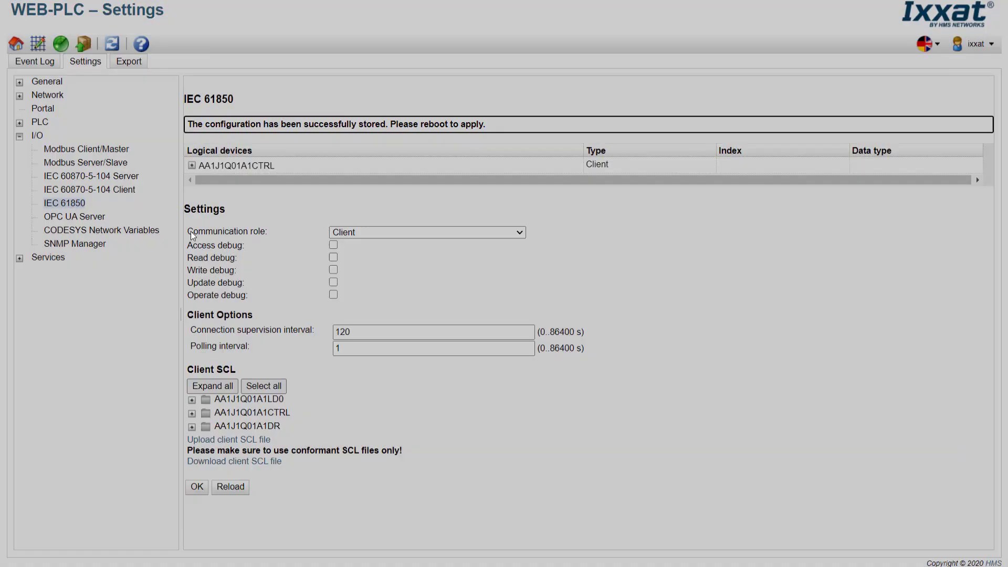
Expand AA1J1Q01A1CTRL in the logical devices table and examine its mapped inputs and outputs.
{"action": "left_click", "coordinate": [194, 165]}
{"action": "left_click", "coordinate": [192, 165]}
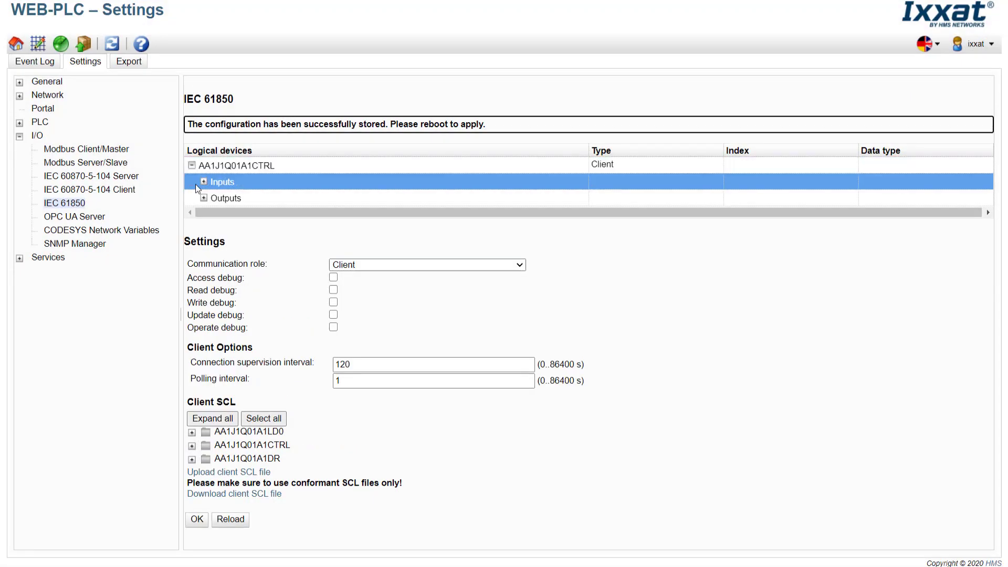
{"action": "left_click", "coordinate": [204, 182]}
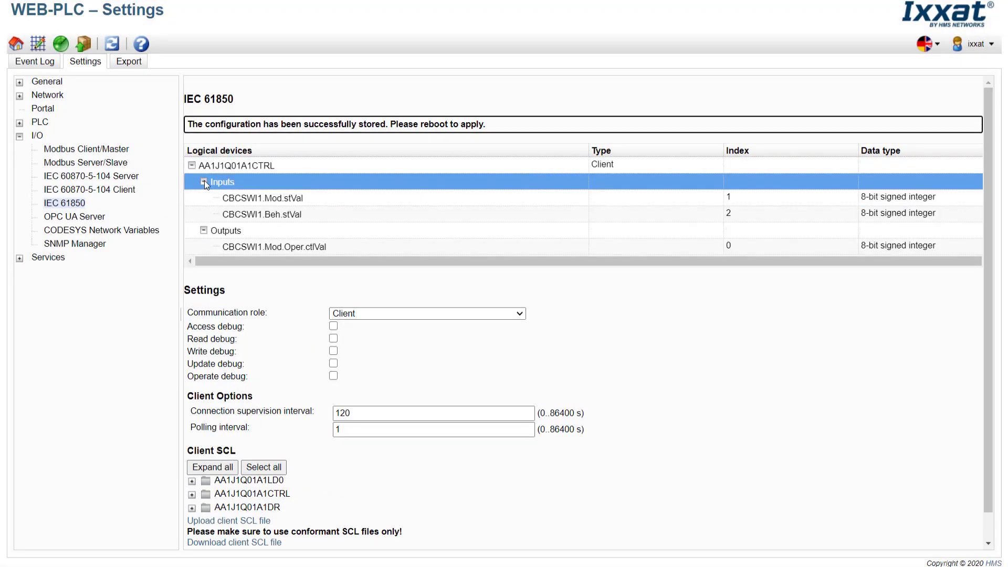
Reboot the gateway to apply the configuration and check the IEC 61850 driver's read and connection messages in the event log.
{"action": "left_click", "coordinate": [112, 46]}
{"action": "left_click", "coordinate": [559, 52]}
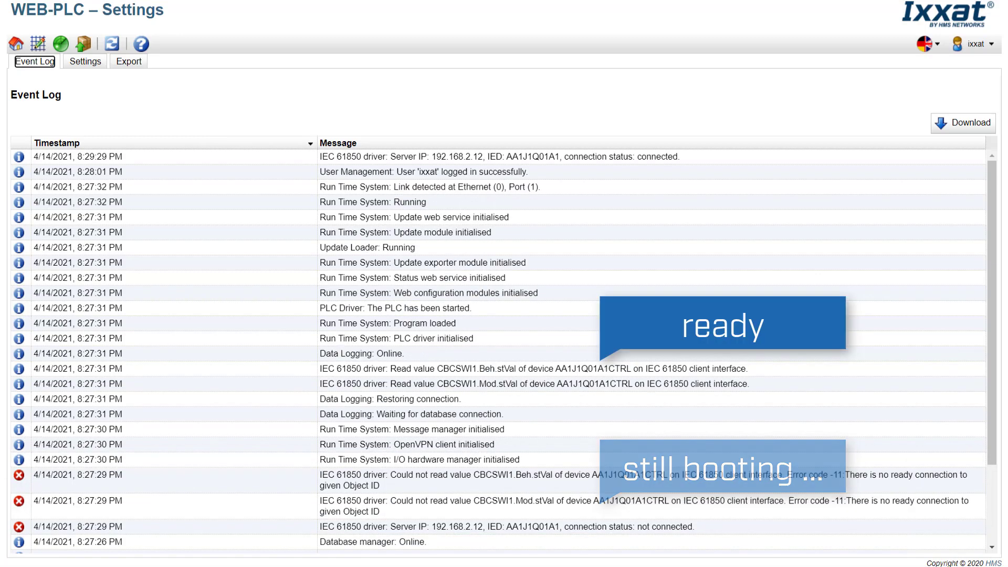
{"action": "left_click", "coordinate": [541, 382]}
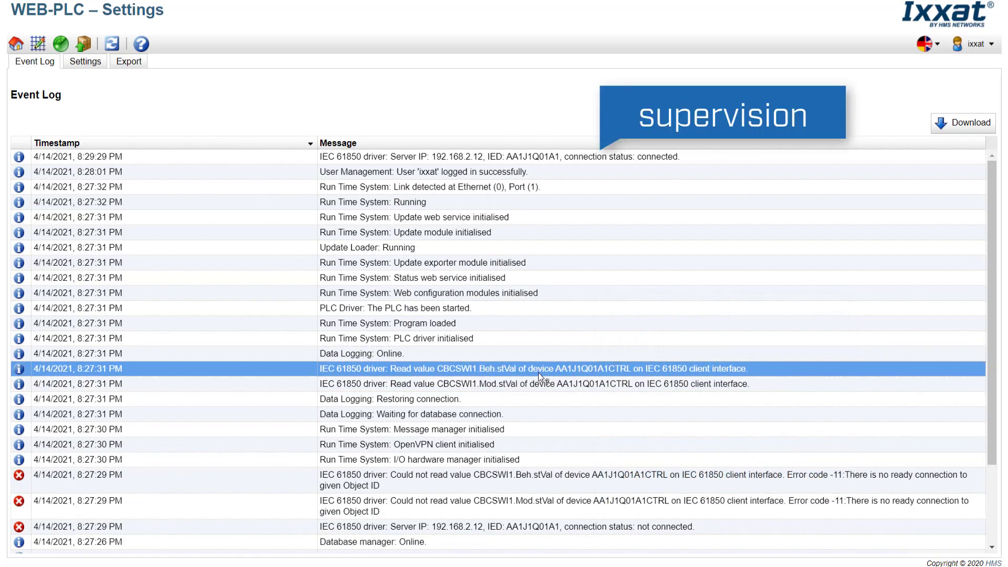
{"action": "left_click", "coordinate": [451, 158]}
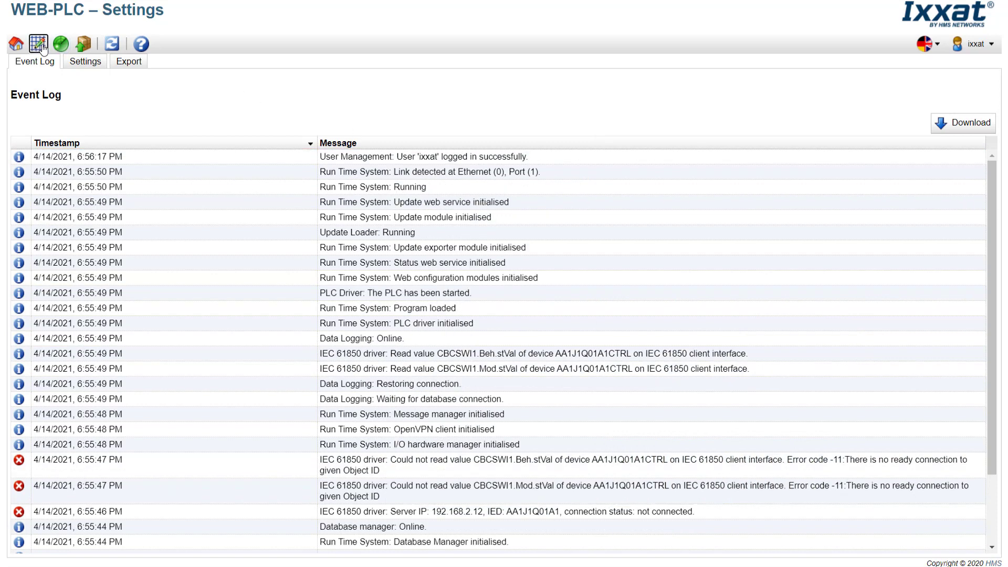
Open the PLC program editor and look up CBCSWI1.Beh.stVal among the IEC 61850 client inputs of AA1J1Q01A1CTRL.
{"action": "left_click", "coordinate": [40, 45]}
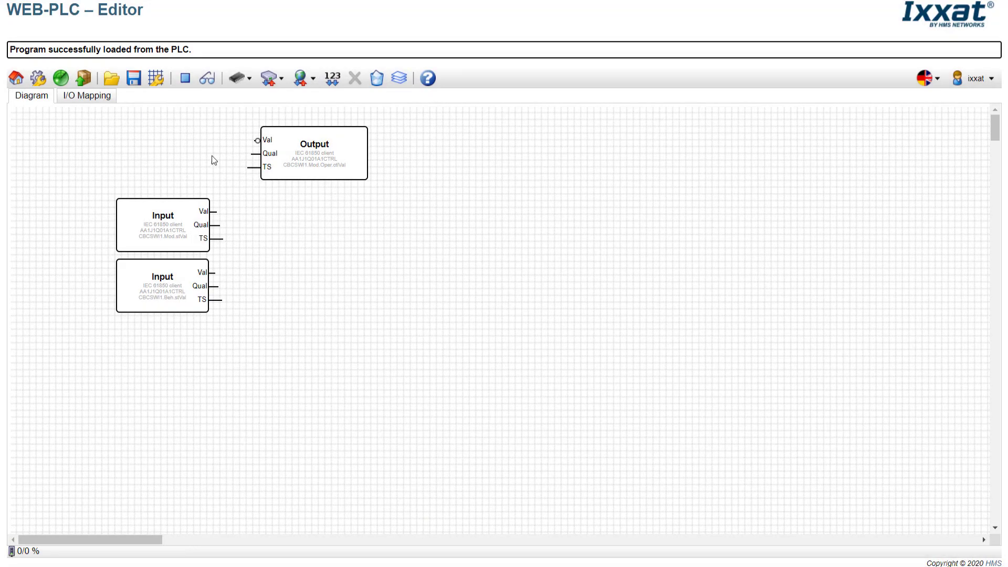
{"action": "left_click", "coordinate": [195, 274]}
{"action": "left_click", "coordinate": [271, 79]}
{"action": "mouse_move", "coordinate": [275, 94]}
{"action": "mouse_move", "coordinate": [357, 172]}
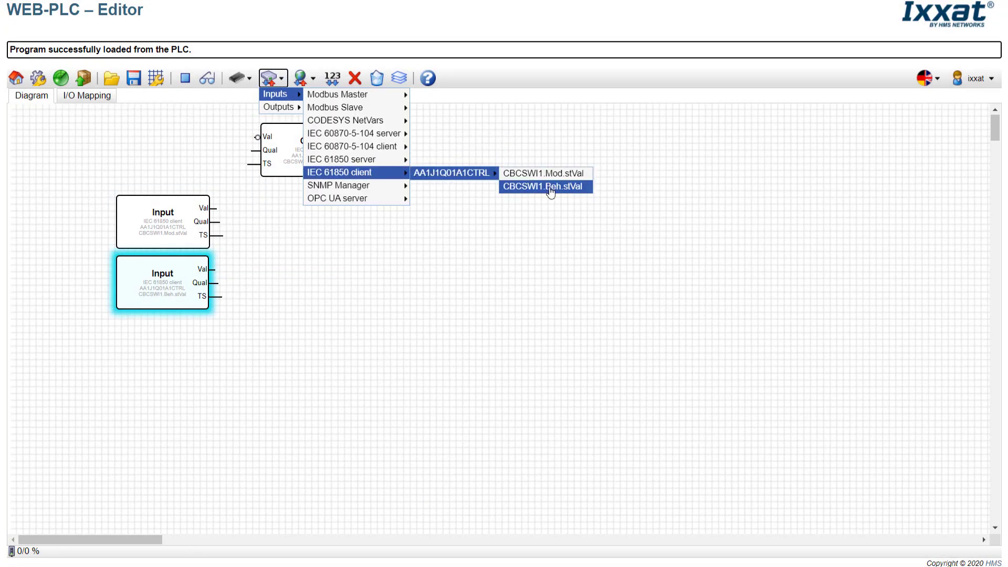
{"action": "mouse_move", "coordinate": [452, 185]}
{"action": "left_click", "coordinate": [525, 187]}
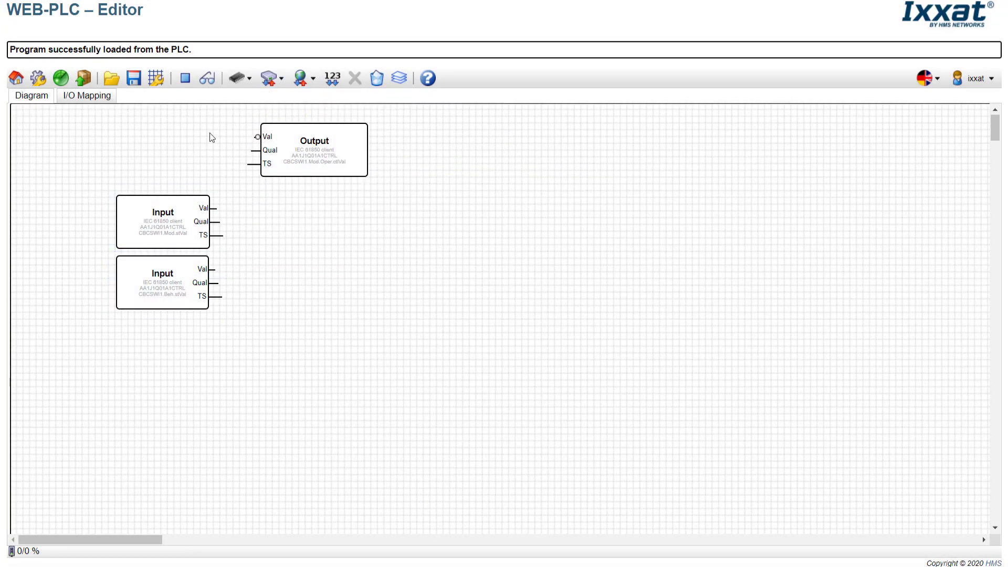
Save the program to the PLC and run it with live value monitoring in the diagram.
{"action": "left_click", "coordinate": [134, 80]}
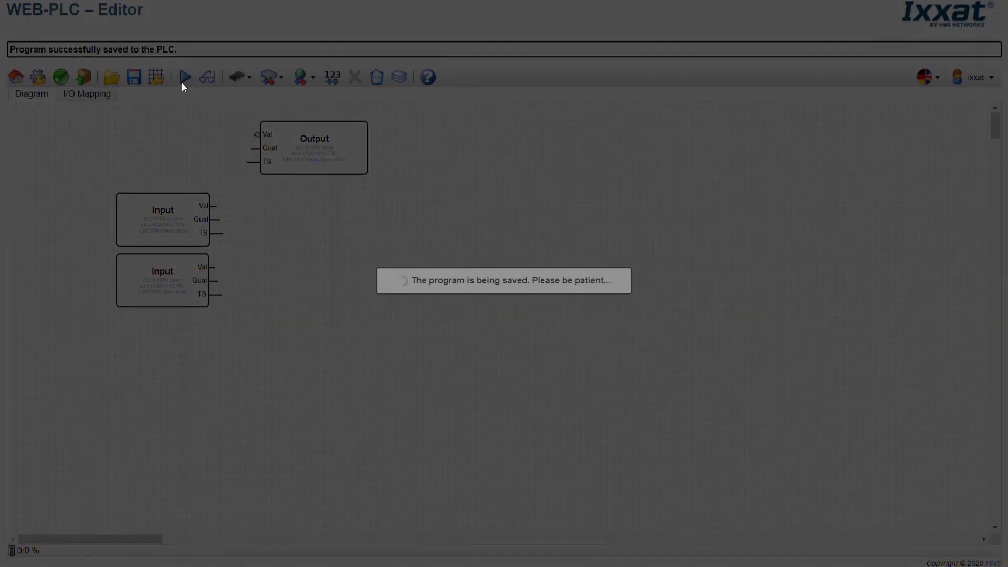
{"action": "left_click", "coordinate": [184, 82]}
{"action": "left_click", "coordinate": [207, 84]}
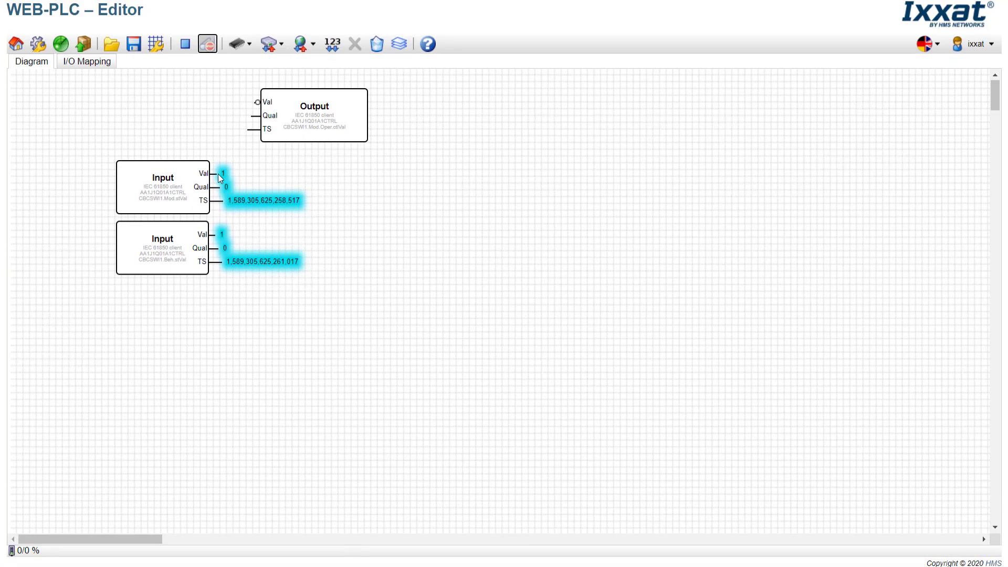
Switch to IED Explorer, place its window beside the diagram and expand AA1J1Q01A1CTRL down to the data objects of CBCSWI1.
{"action": "key", "text": "alt+Tab"}
{"action": "left_click_drag", "start_coordinate": [498, 1], "coordinate": [636, 89]}
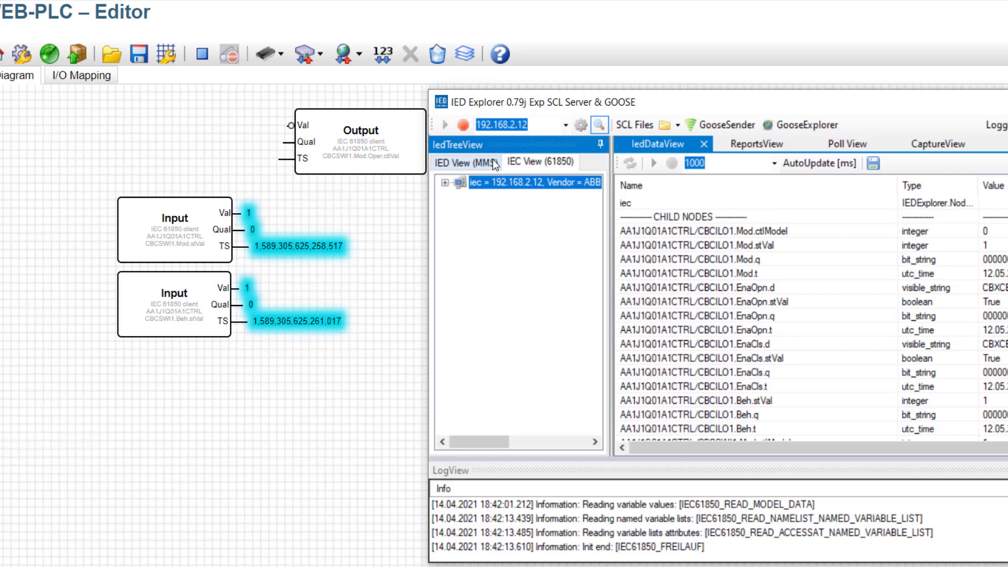
{"action": "left_click", "coordinate": [445, 183]}
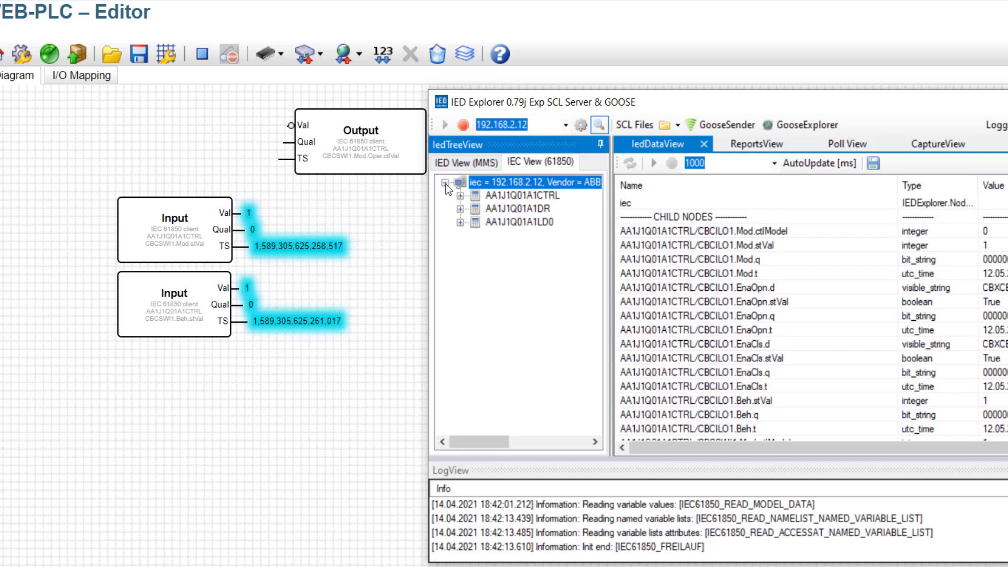
{"action": "left_click", "coordinate": [460, 195]}
{"action": "left_click", "coordinate": [474, 222]}
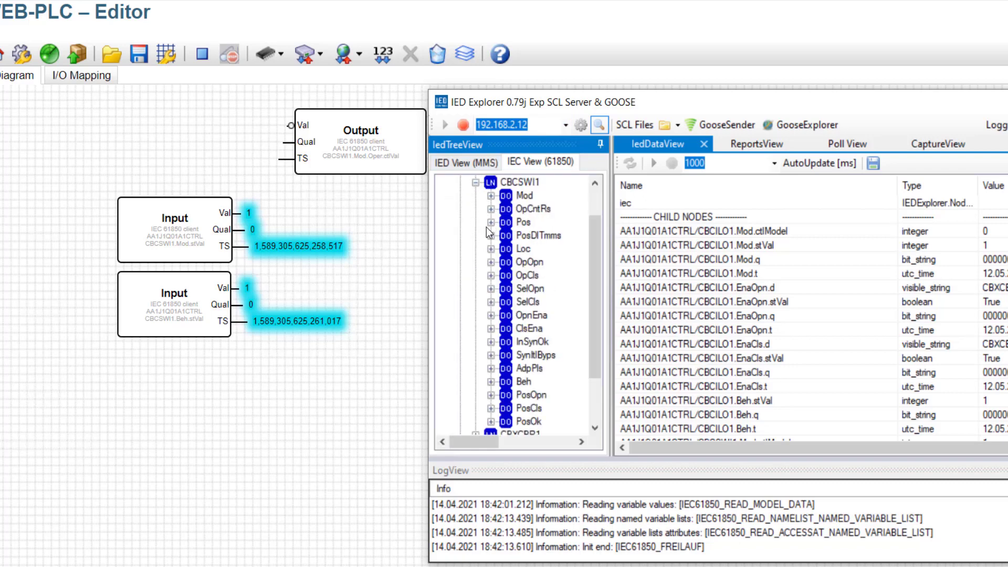
Read ctlVal of Mod's Oper and stVal of Beh under CBCSWI1 to compare them with the diagram's live inputs.
{"action": "left_click", "coordinate": [491, 196]}
{"action": "left_click", "coordinate": [506, 223]}
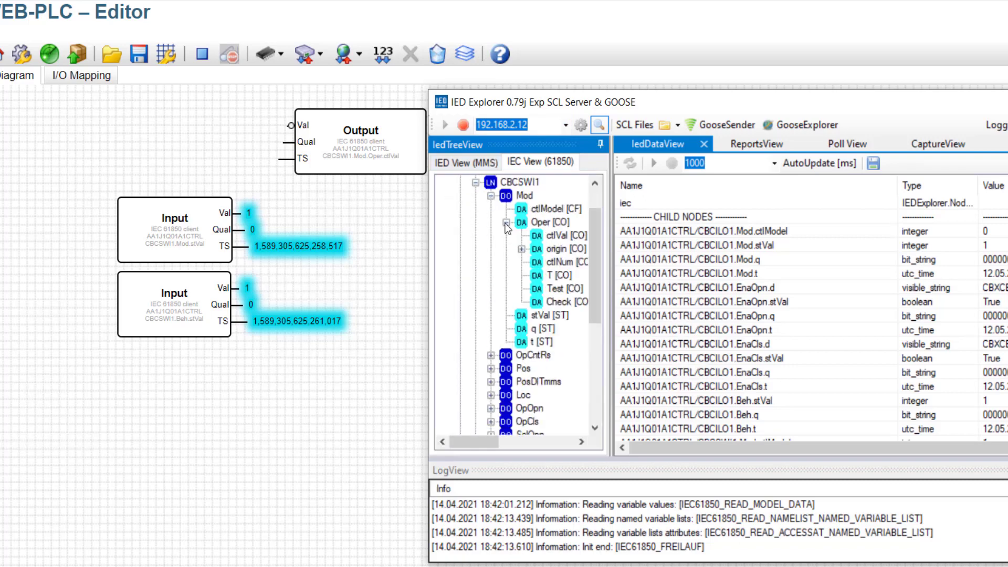
{"action": "left_click", "coordinate": [564, 235]}
{"action": "scroll", "coordinate": [520, 315], "scroll_direction": "down", "scroll_amount": 4}
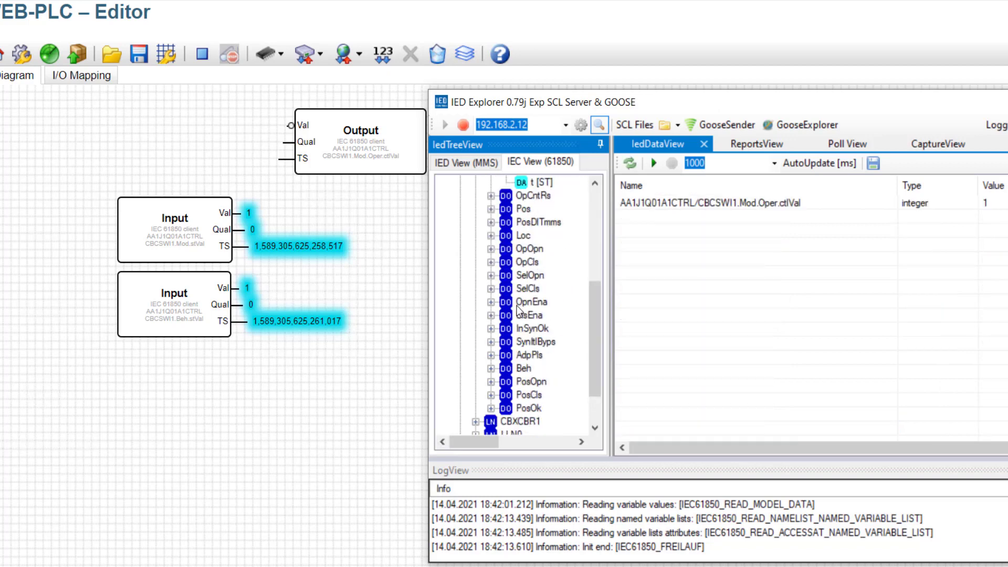
{"action": "left_click", "coordinate": [491, 368]}
{"action": "left_click", "coordinate": [550, 382]}
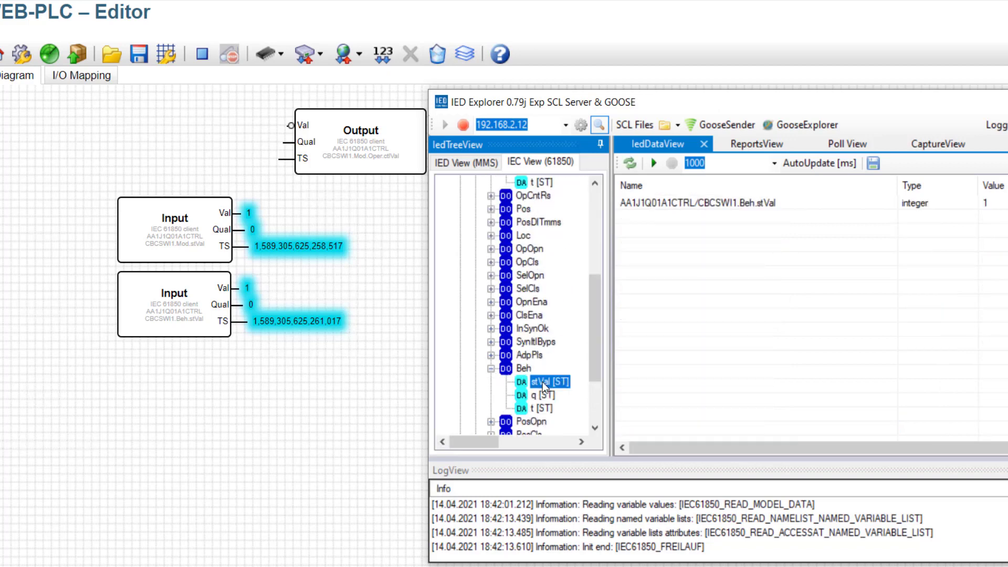
Send a command with value 5 to CBCSWI1.Mod.Oper.ctlVal with Interlock Check and Synchro Check disabled.
{"action": "scroll", "coordinate": [538, 284], "scroll_direction": "up", "scroll_amount": 5}
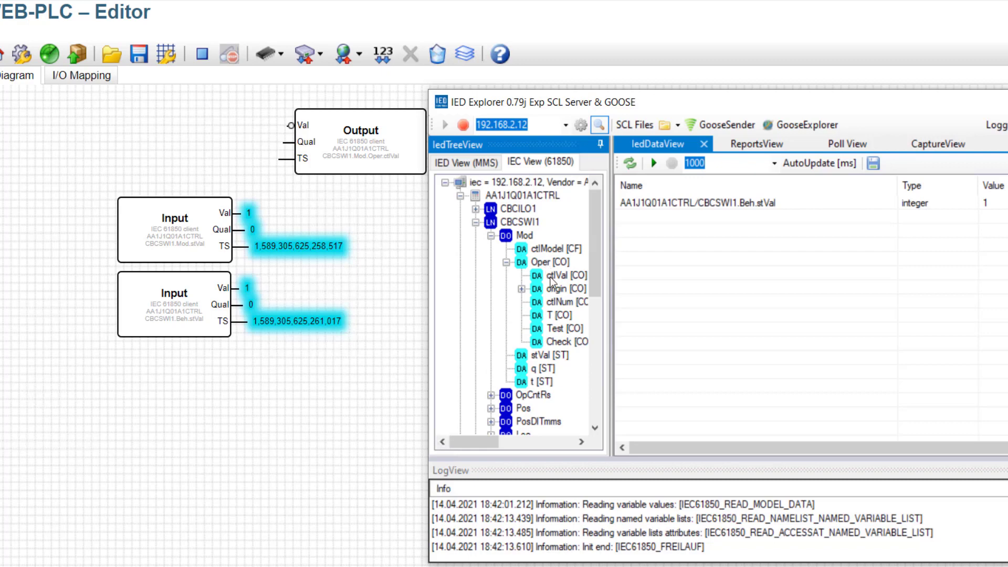
{"action": "left_click", "coordinate": [554, 279]}
{"action": "right_click", "coordinate": [554, 286]}
{"action": "left_click", "coordinate": [590, 288]}
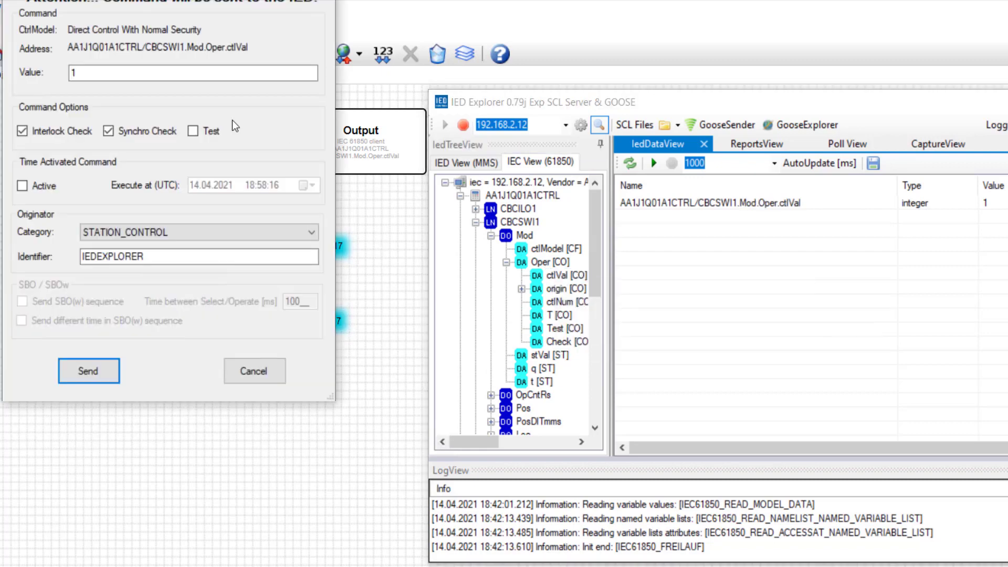
{"action": "left_click", "coordinate": [60, 137]}
{"action": "left_click", "coordinate": [108, 130]}
{"action": "left_click", "coordinate": [76, 72]}
{"action": "key", "text": "BackSpace"}
{"action": "type", "text": "5"}
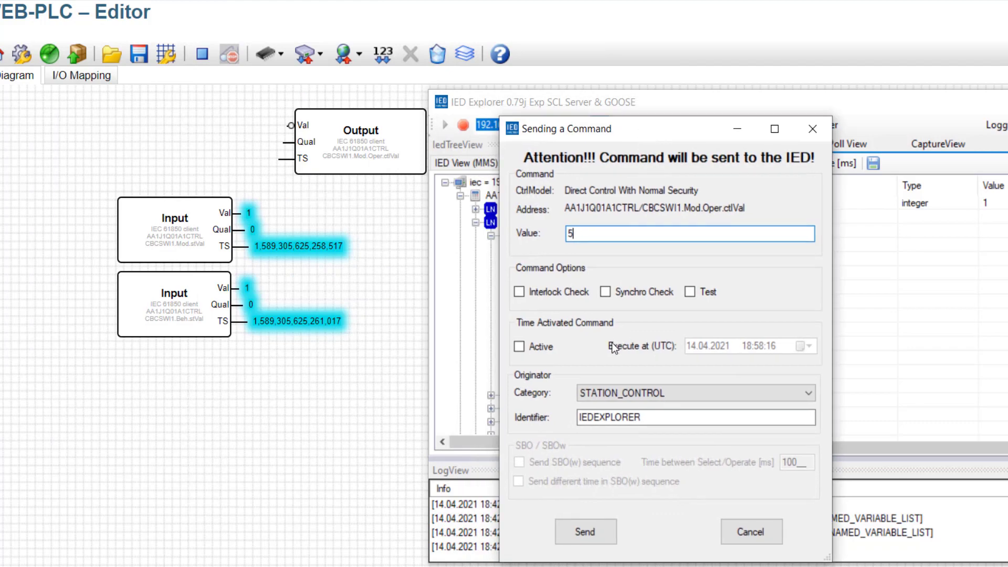
{"action": "left_click", "coordinate": [588, 532]}
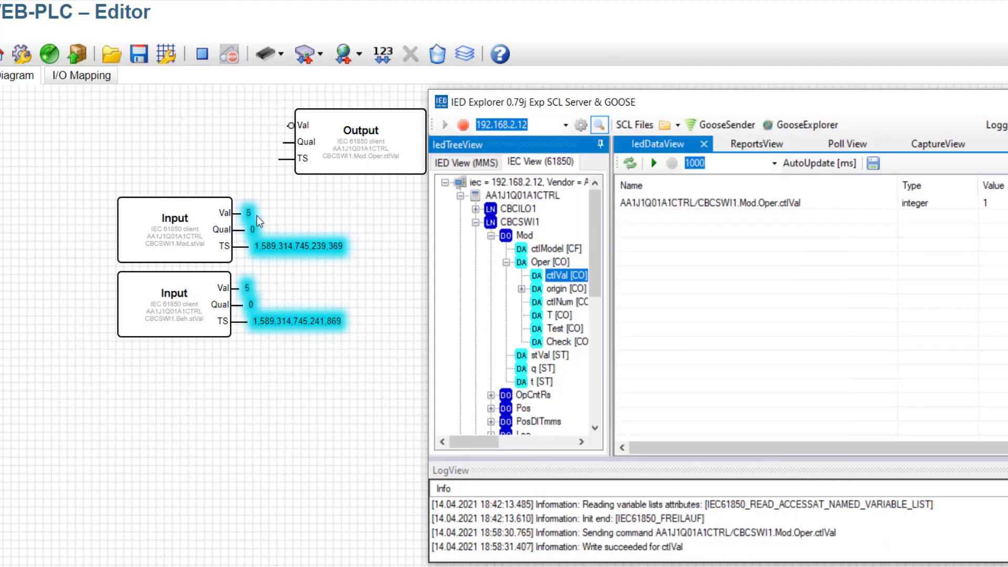
Reread stVal of Beh under CBCSWI1 to check the effect of the sent command.
{"action": "scroll", "coordinate": [525, 315], "scroll_direction": "down", "scroll_amount": 5}
{"action": "left_click", "coordinate": [546, 342]}
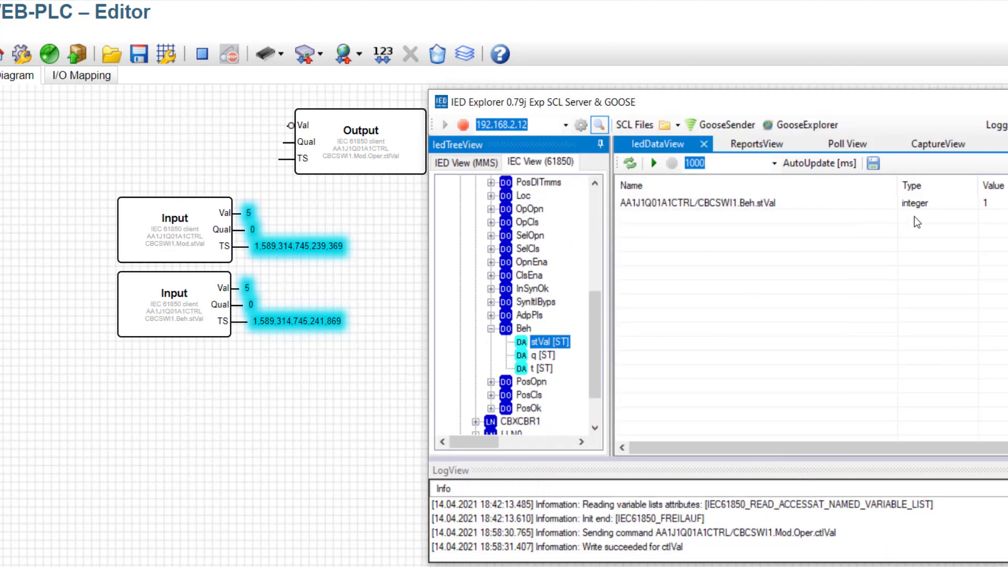
{"action": "right_click", "coordinate": [546, 344]}
{"action": "left_click", "coordinate": [590, 352]}
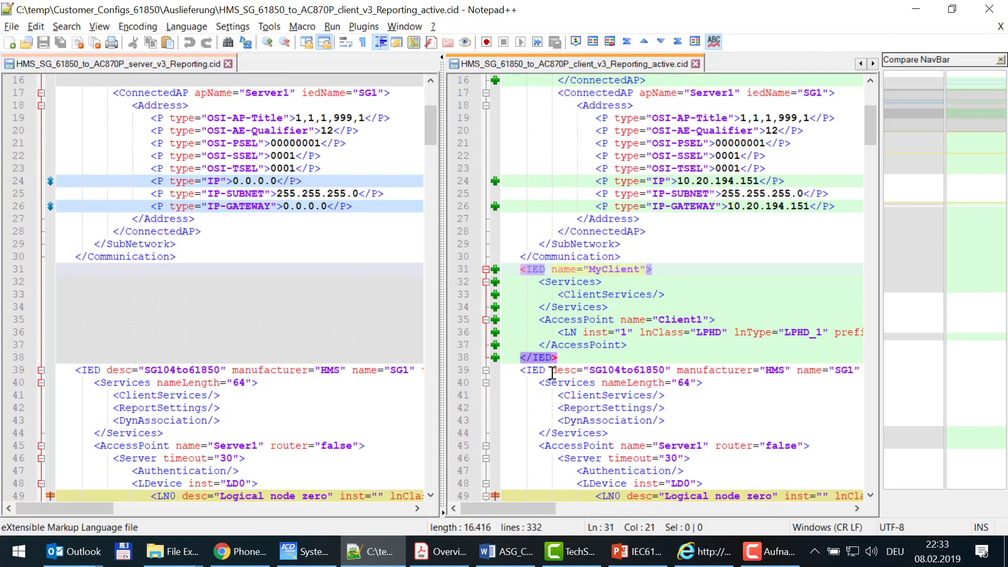
Compare the ReportControl sections of the server and client CID files, examining RptEnabled and the complete ClientLN entry for MyClient.
{"action": "scroll", "coordinate": [552, 373], "scroll_direction": "down", "scroll_amount": 7}
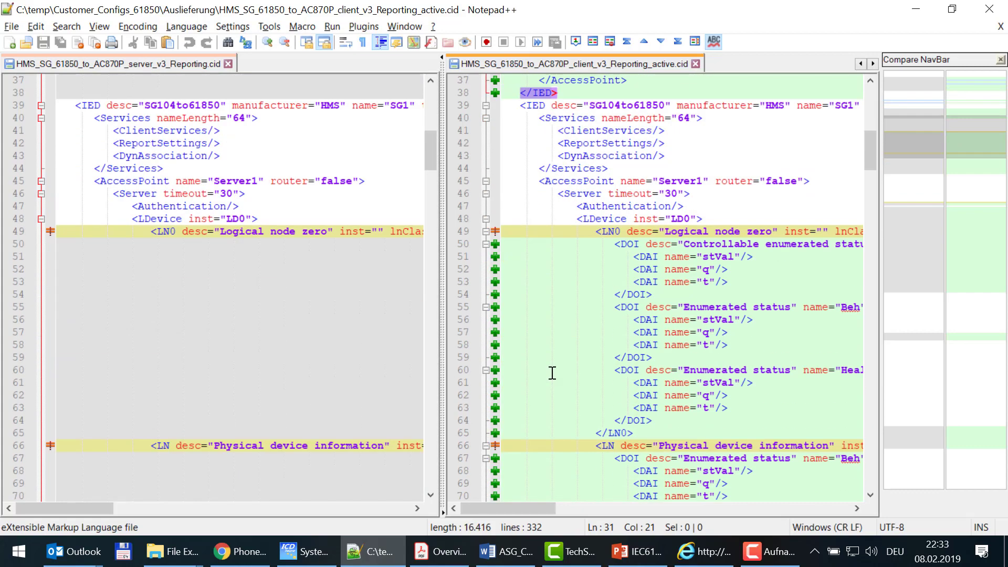
{"action": "scroll", "coordinate": [552, 373], "scroll_direction": "down", "scroll_amount": 12}
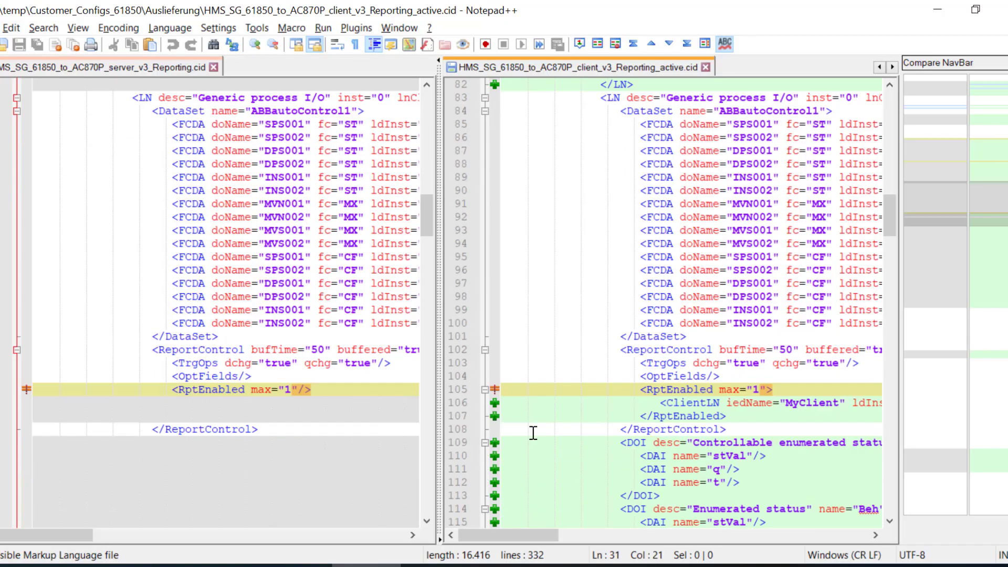
{"action": "scroll", "coordinate": [533, 432], "scroll_direction": "down", "scroll_amount": 1}
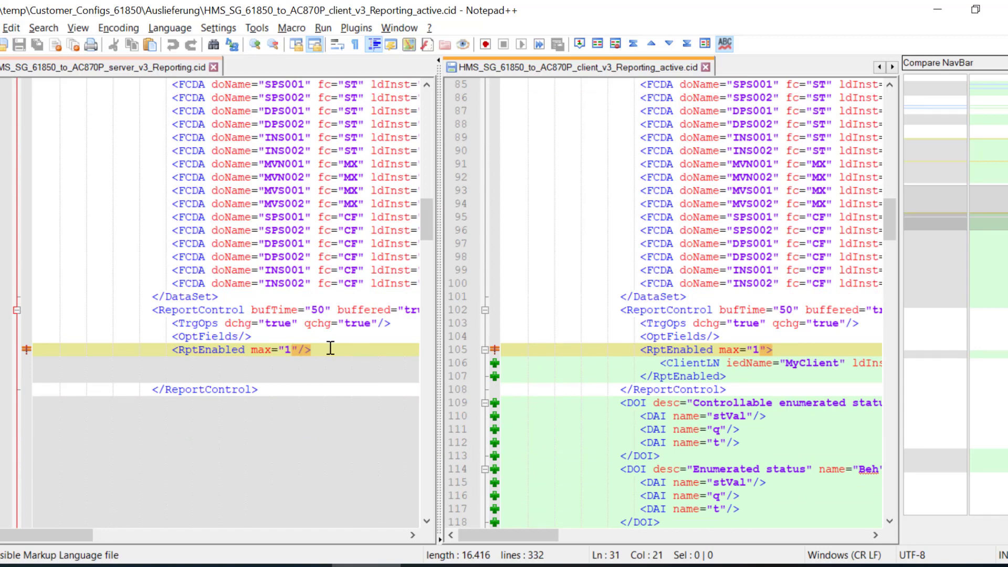
{"action": "double_click", "coordinate": [233, 351]}
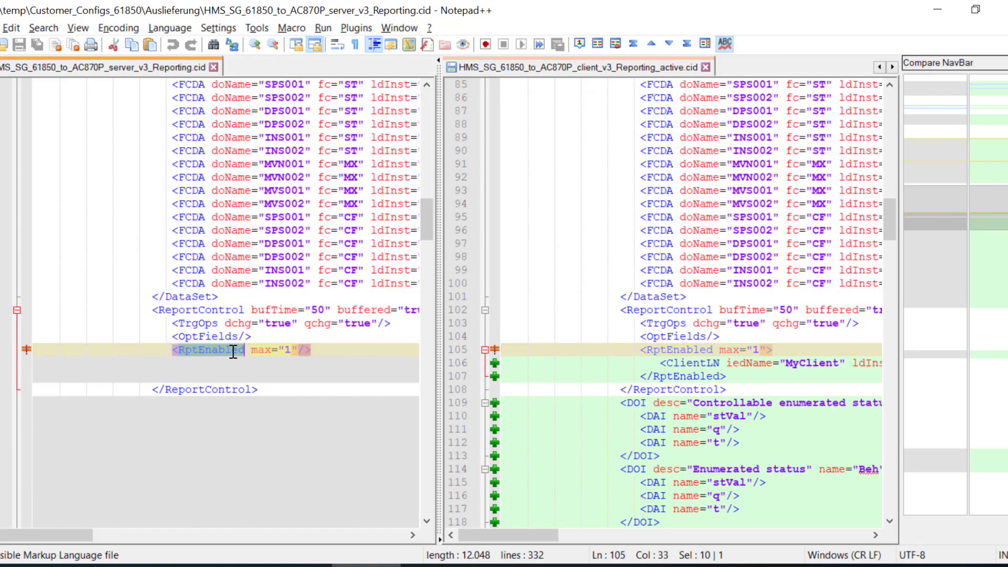
{"action": "left_click", "coordinate": [289, 350]}
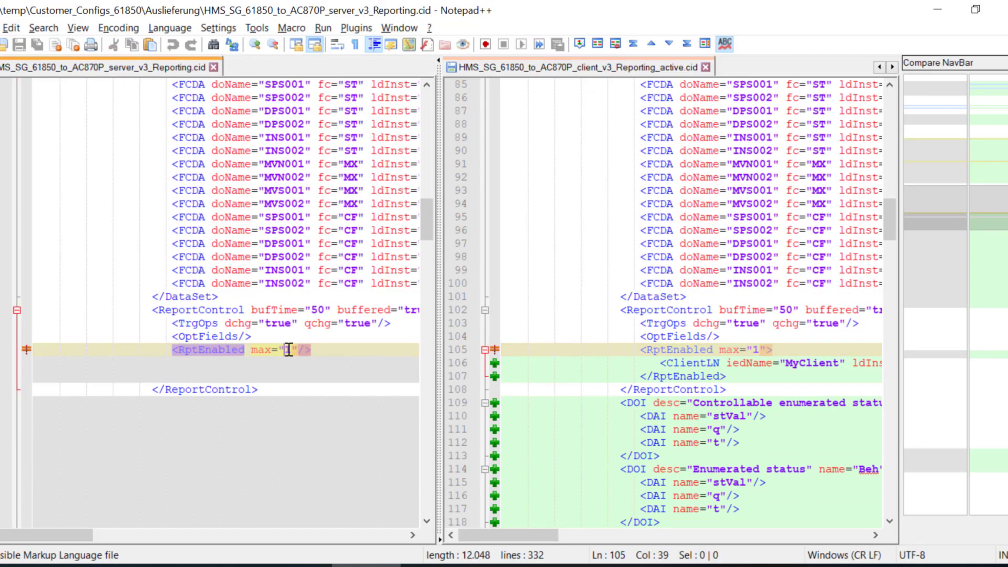
{"action": "left_click", "coordinate": [397, 350]}
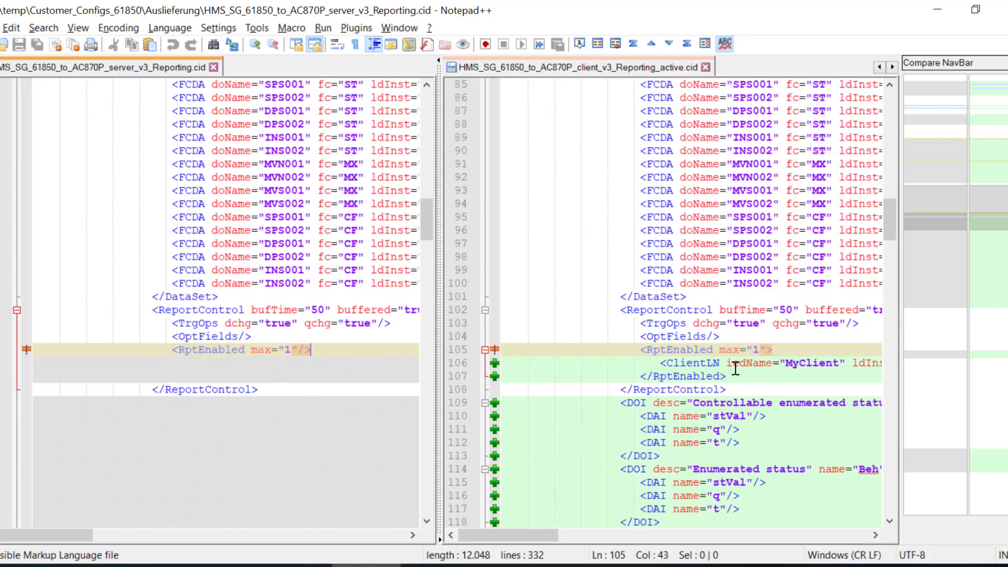
{"action": "left_click_drag", "start_coordinate": [658, 364], "coordinate": [868, 371]}
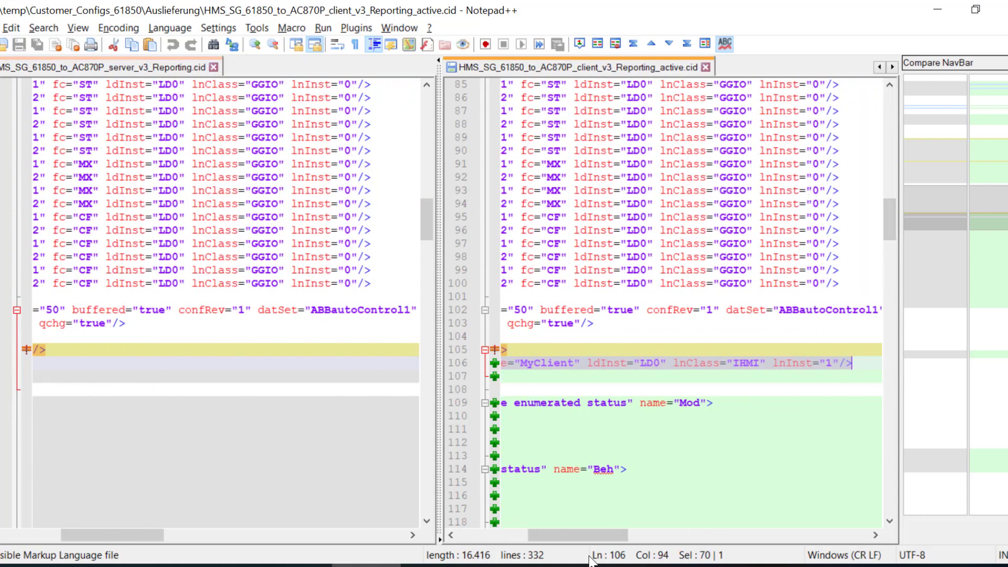
{"action": "left_click_drag", "start_coordinate": [594, 534], "coordinate": [517, 536]}
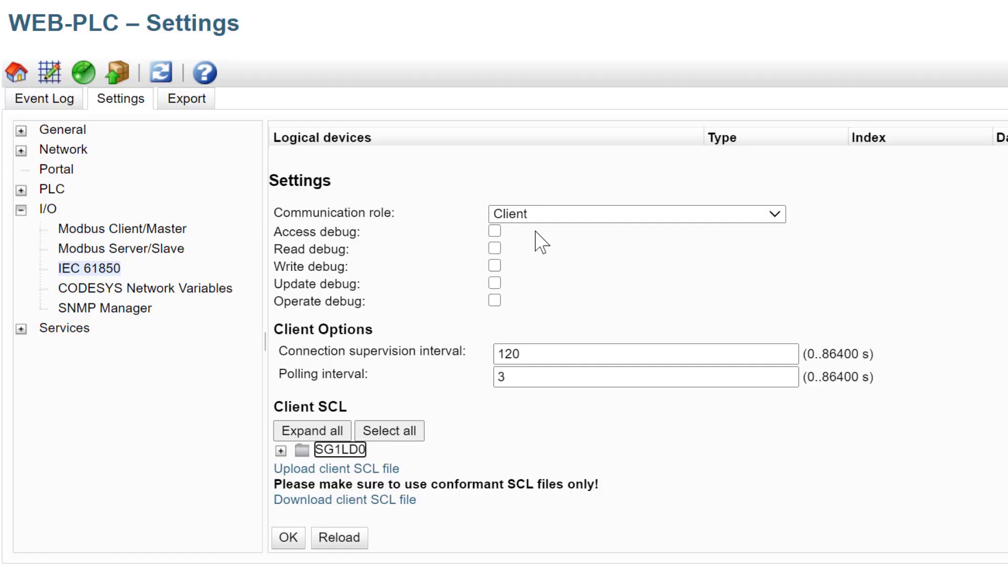
Set the IEC 61850 communication role to Server and expand the first ReportControl under LLN0 of SG1LD0 in the server SCL tree.
{"action": "left_click", "coordinate": [544, 219]}
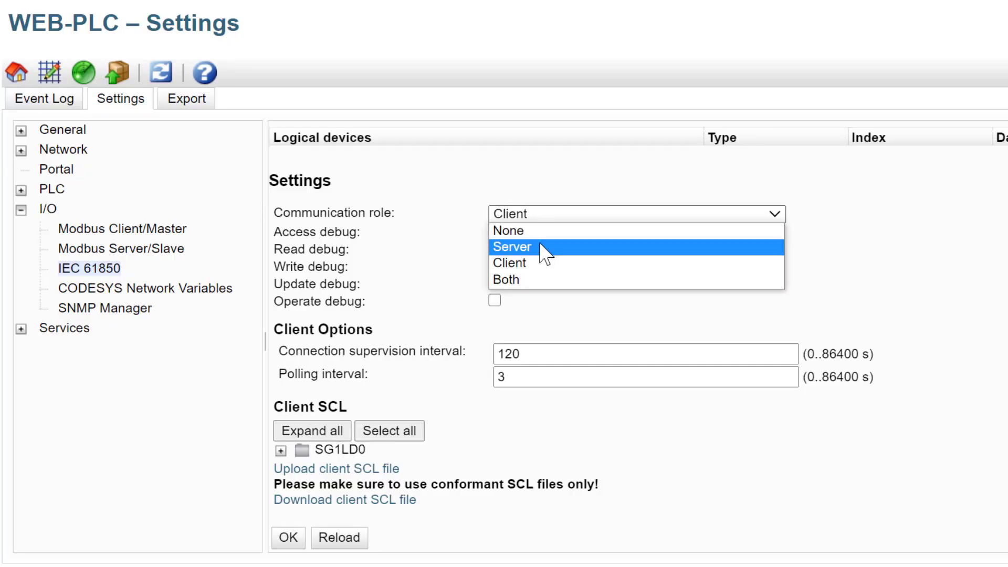
{"action": "left_click", "coordinate": [541, 246]}
{"action": "left_click", "coordinate": [299, 518]}
{"action": "scroll", "coordinate": [299, 523], "scroll_direction": "down", "scroll_amount": 3}
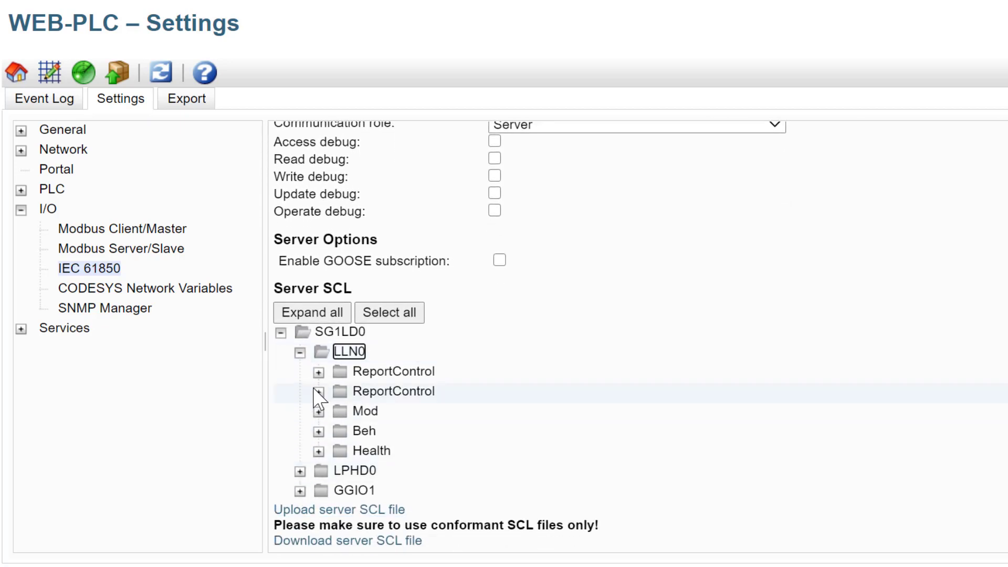
{"action": "left_click", "coordinate": [319, 372]}
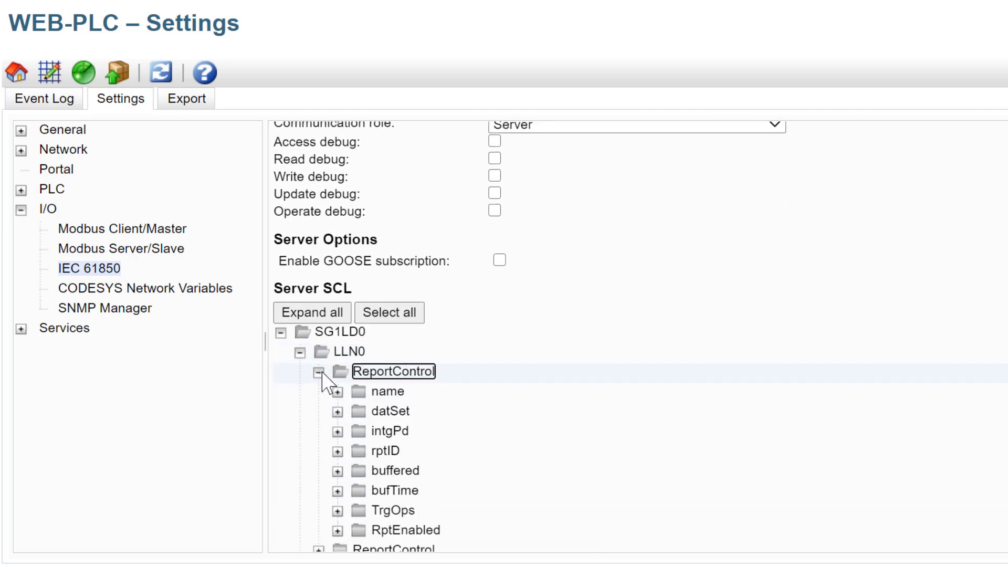
Inspect the name and TrgOps entries of the first ReportControl under LLN0 in the server SCL tree.
{"action": "left_click", "coordinate": [337, 393]}
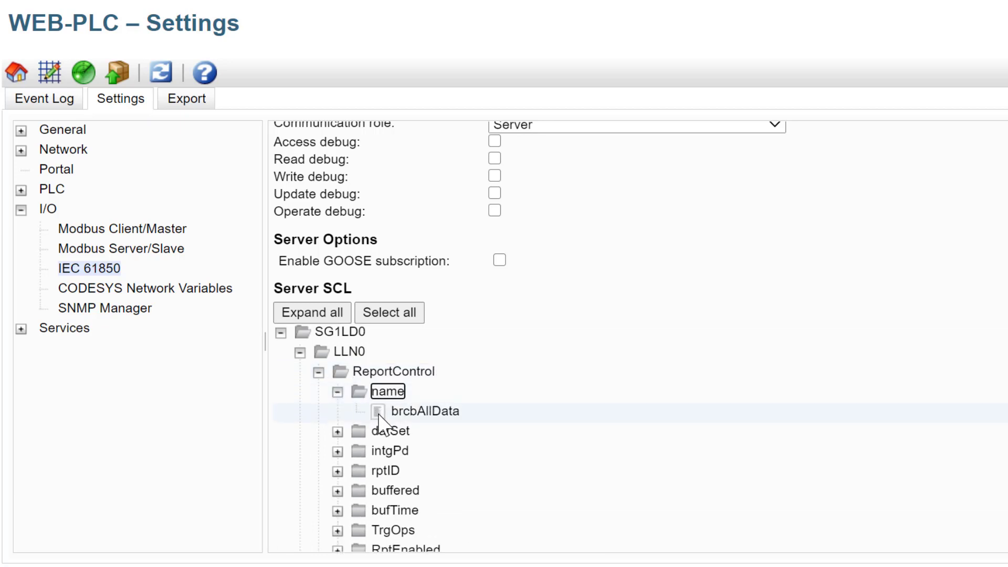
{"action": "left_click", "coordinate": [338, 393]}
{"action": "scroll", "coordinate": [336, 396], "scroll_direction": "down", "scroll_amount": 1}
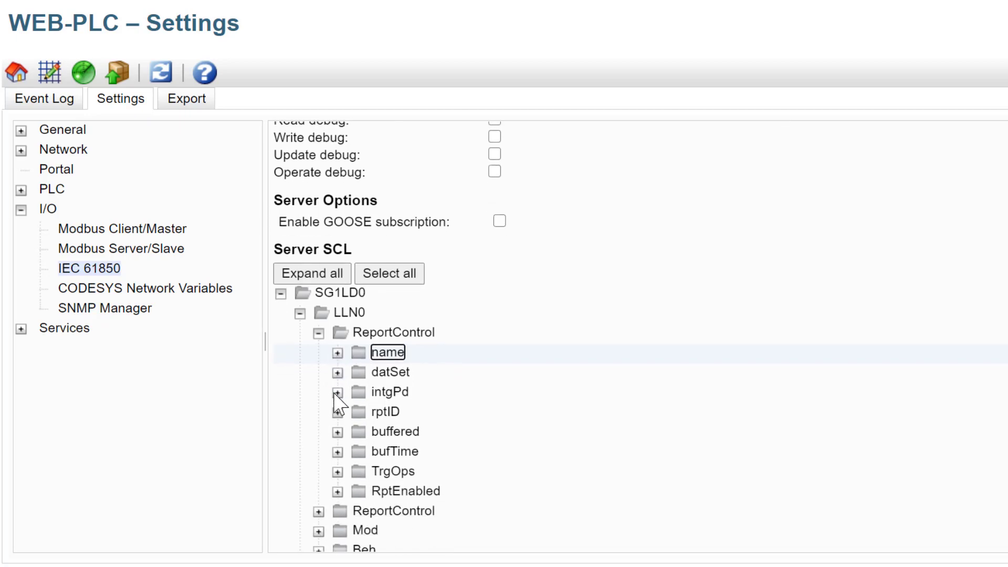
{"action": "scroll", "coordinate": [336, 395], "scroll_direction": "down", "scroll_amount": 1}
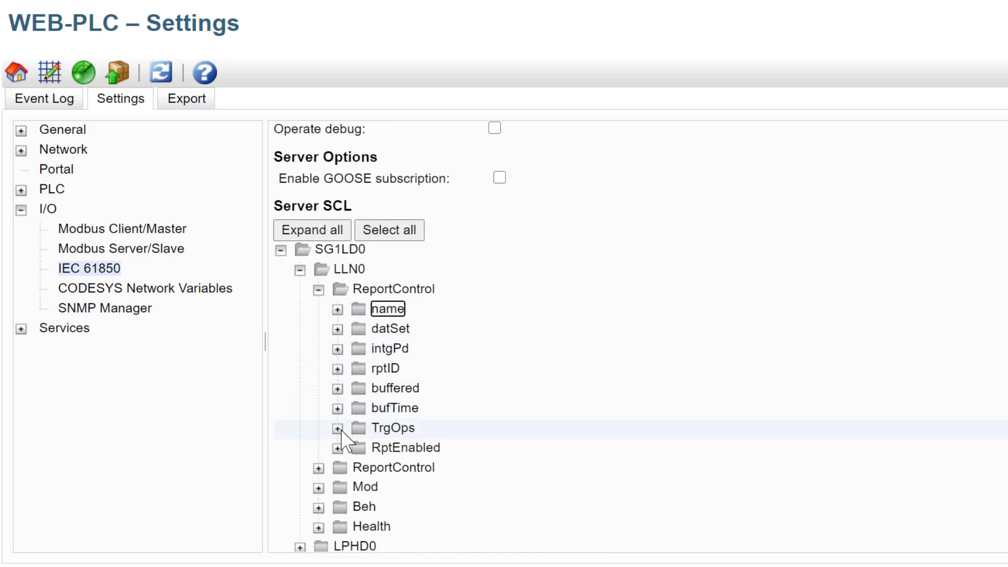
{"action": "left_click", "coordinate": [338, 428]}
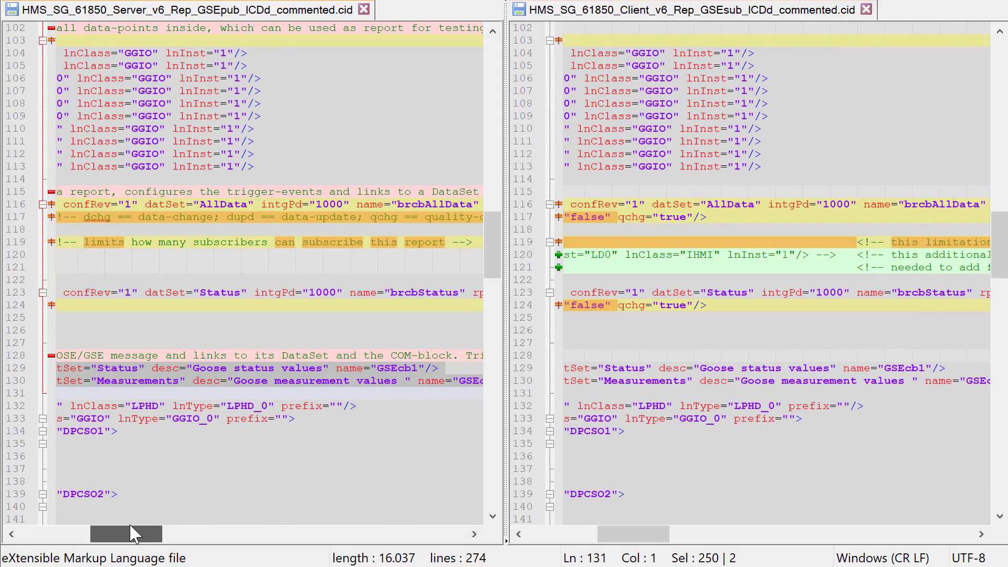
Match the GSEcb1 and GSEcb2 control blocks in the server CID file with their GSE communication entries in the Communication section.
{"action": "scroll", "coordinate": [268, 401], "scroll_direction": "right", "scroll_amount": 3}
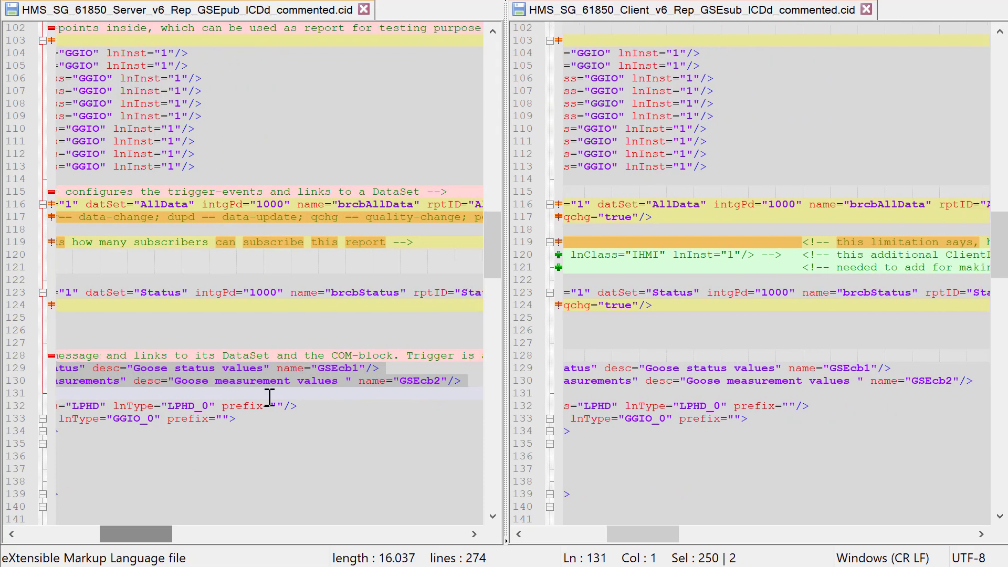
{"action": "double_click", "coordinate": [337, 368]}
{"action": "double_click", "coordinate": [416, 380]}
{"action": "left_click_drag", "start_coordinate": [150, 534], "coordinate": [57, 534]}
{"action": "scroll", "coordinate": [212, 384], "scroll_direction": "up", "scroll_amount": 20}
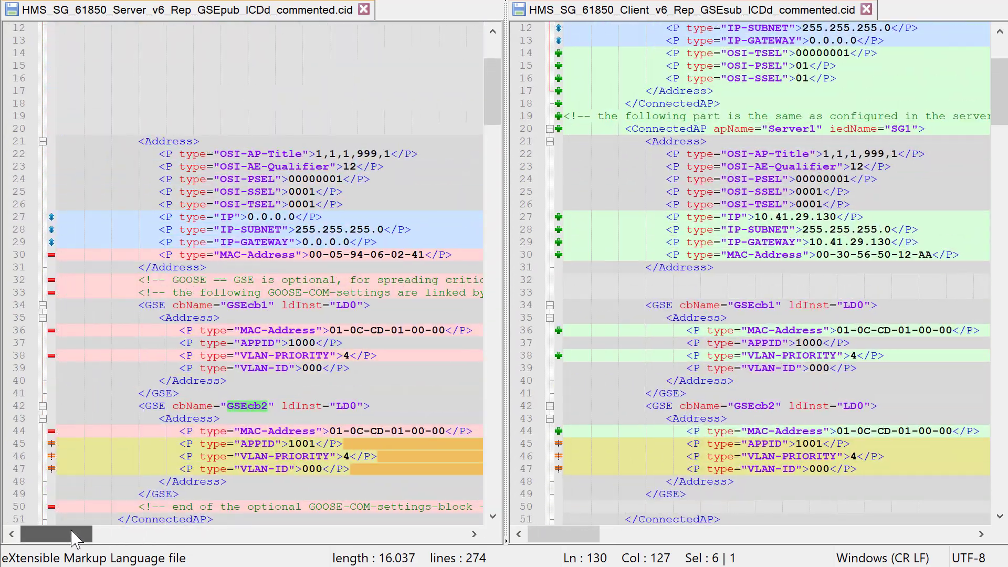
{"action": "double_click", "coordinate": [252, 307]}
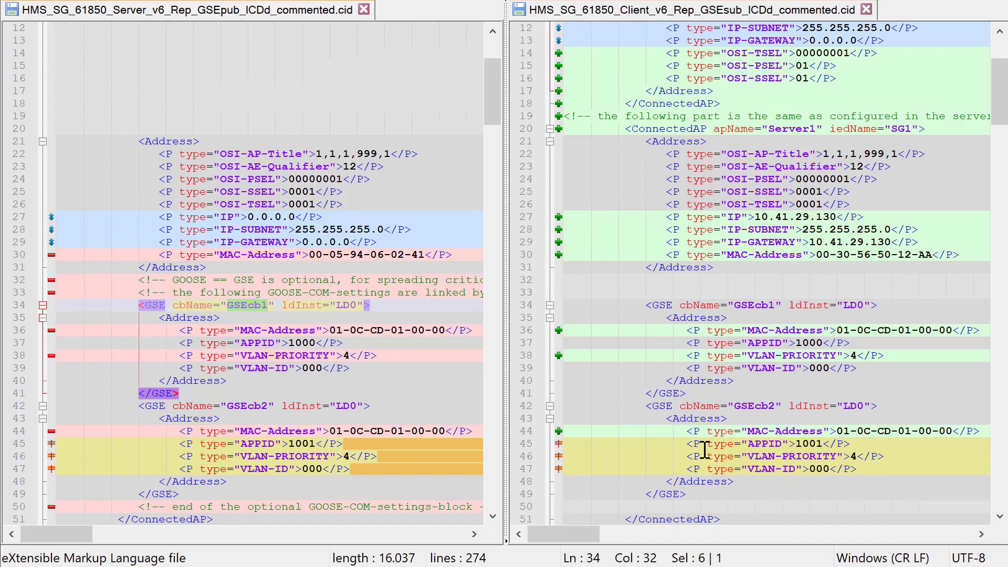
Examine the MAC-Address entry of MyClient in the client CID file and expand Device Information on the WEB-PLC home page.
{"action": "key", "text": "ctrl+z"}
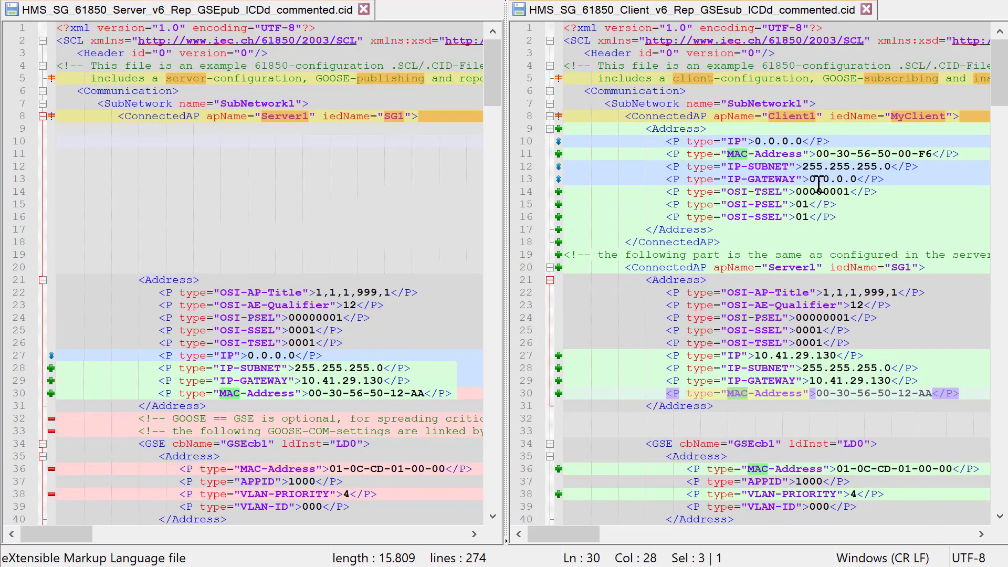
{"action": "left_click_drag", "start_coordinate": [816, 154], "coordinate": [932, 154]}
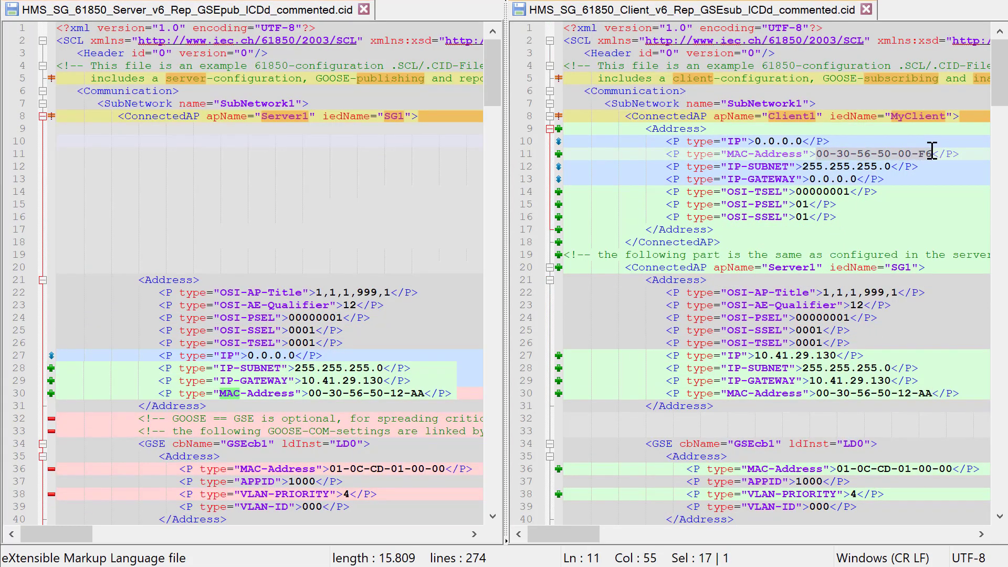
{"action": "double_click", "coordinate": [725, 154]}
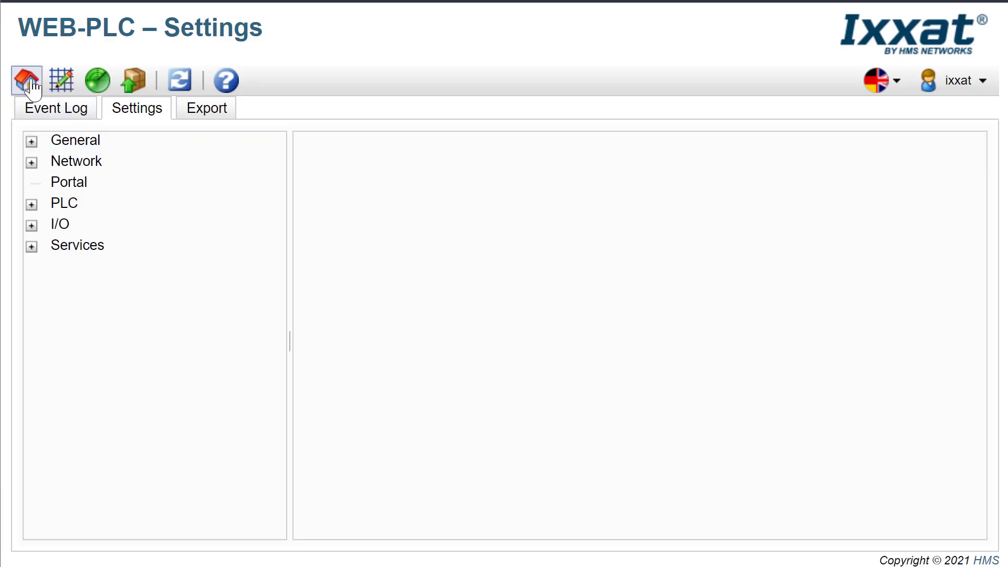
{"action": "left_click", "coordinate": [31, 87]}
{"action": "left_click", "coordinate": [25, 186]}
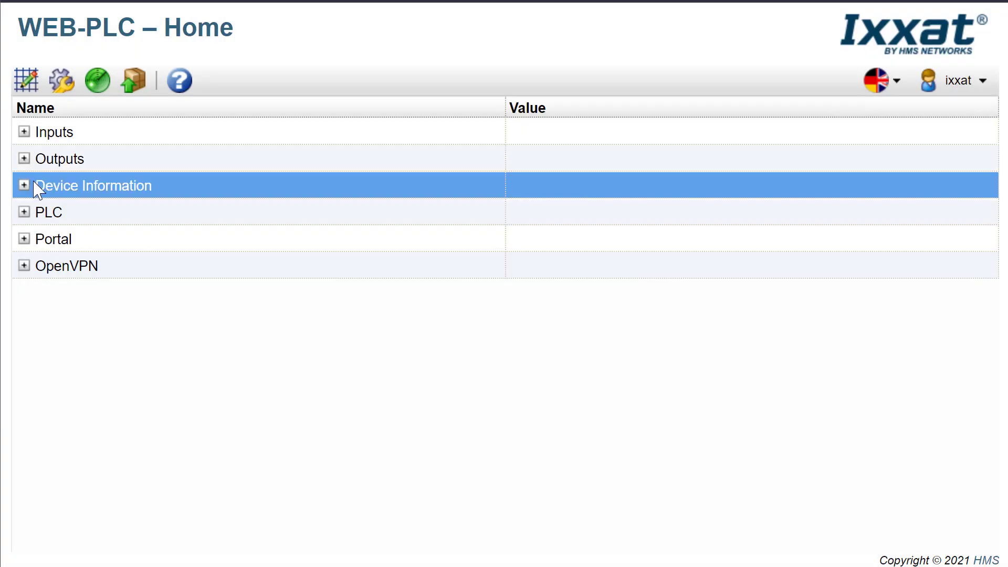
{"action": "left_click", "coordinate": [243, 241]}
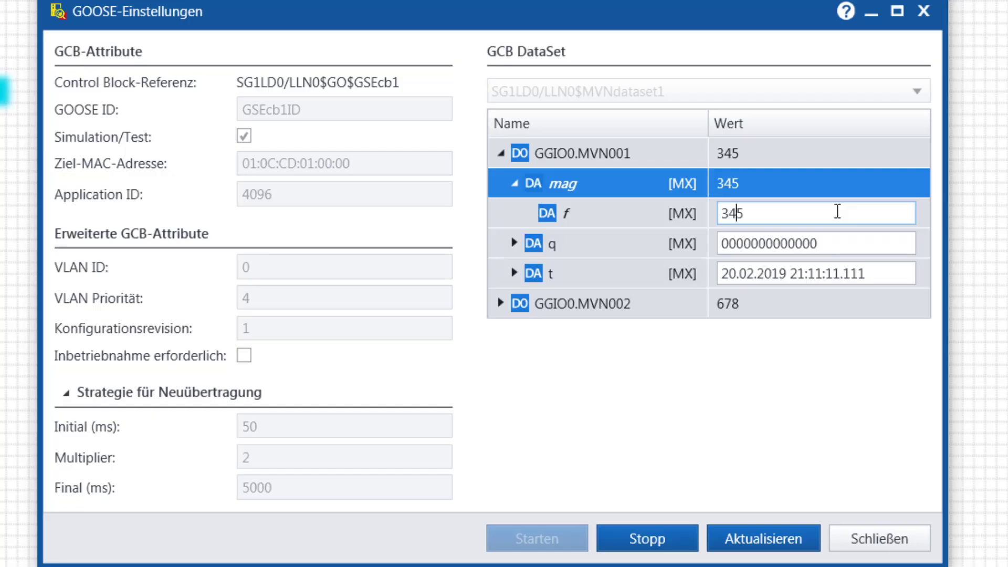
Publish the updated GSEcb1 GOOSE data and compare timeAllowedtoLive across the repeated GOOSE messages in Wireshark.
{"action": "left_click", "coordinate": [772, 546]}
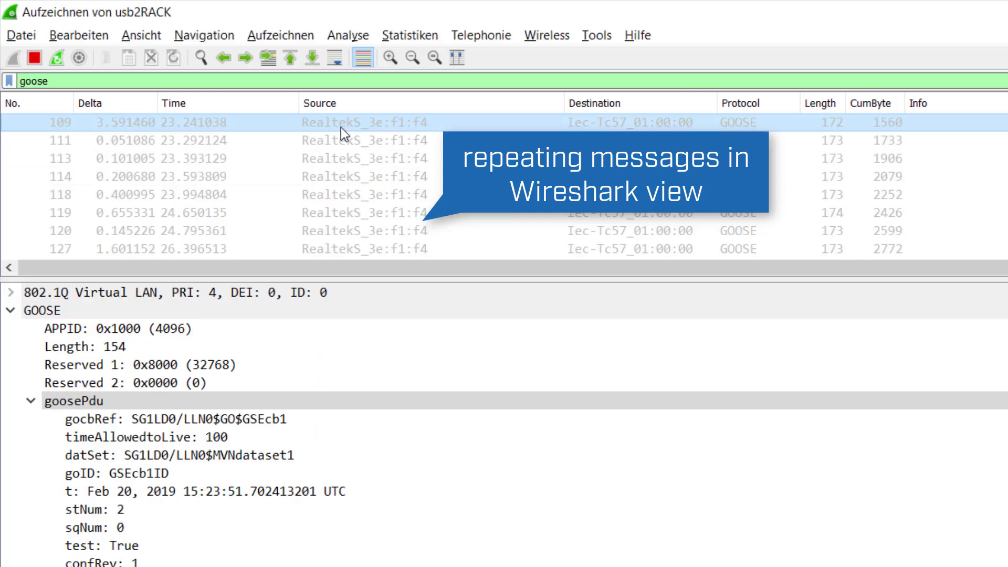
{"action": "left_click", "coordinate": [253, 439]}
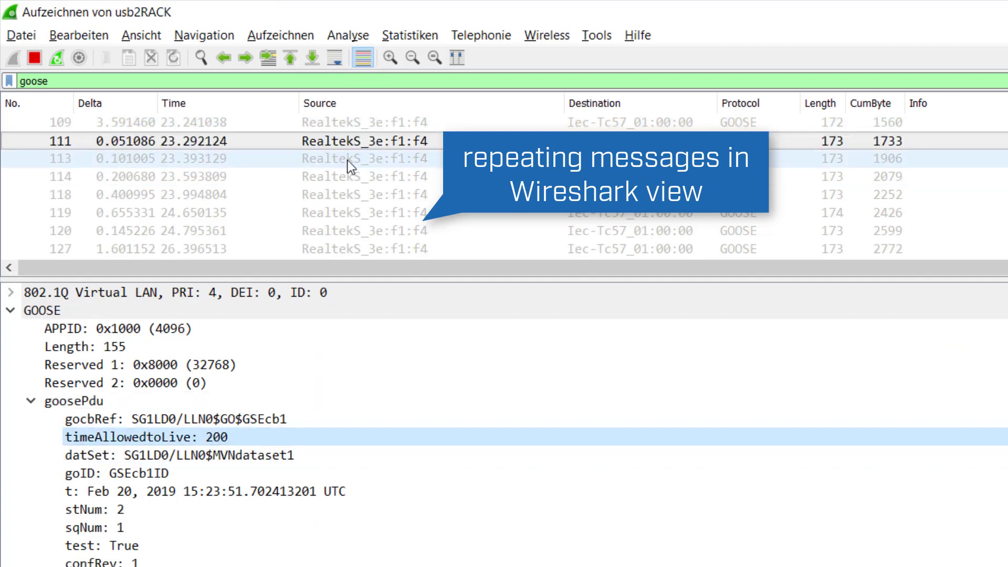
{"action": "left_click", "coordinate": [347, 159]}
{"action": "left_click", "coordinate": [348, 176]}
{"action": "left_click", "coordinate": [344, 194]}
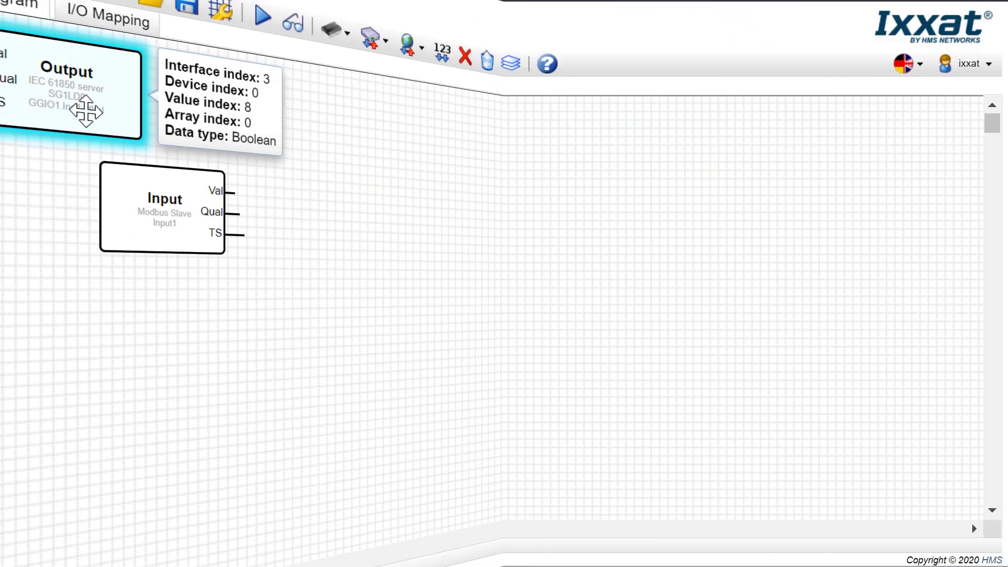
In the WEB-PLC editor, place the IEC 61850 server Output block beside the Modbus Slave Input block and connect their Val pins.
{"action": "left_click_drag", "start_coordinate": [367, 243], "coordinate": [424, 233]}
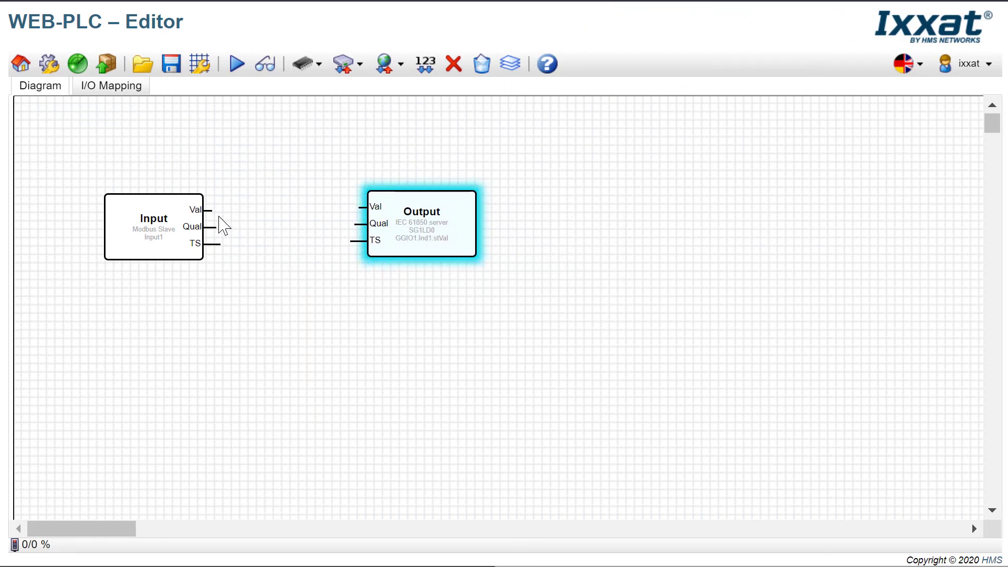
{"action": "left_click_drag", "start_coordinate": [209, 210], "coordinate": [363, 209]}
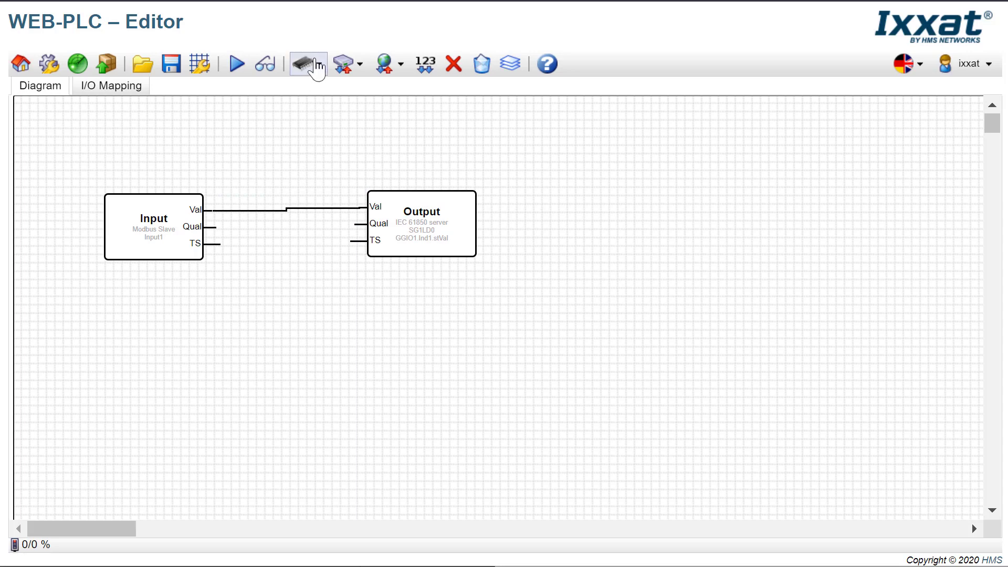
Add a UTC Clock block below the Input and Output blocks and connect its TS output to the Output block's TS input.
{"action": "left_click", "coordinate": [314, 65]}
{"action": "mouse_move", "coordinate": [420, 213]}
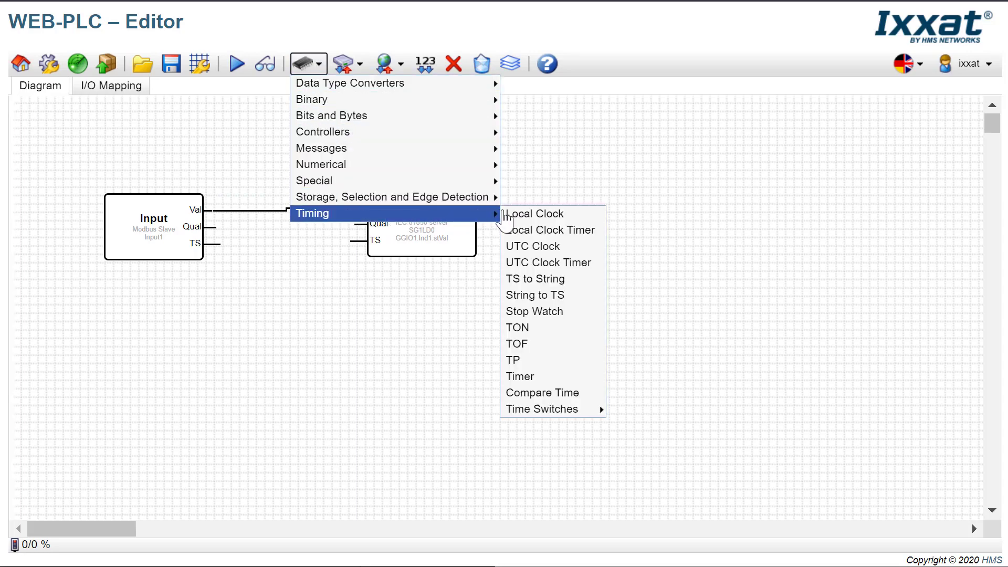
{"action": "left_click", "coordinate": [540, 247]}
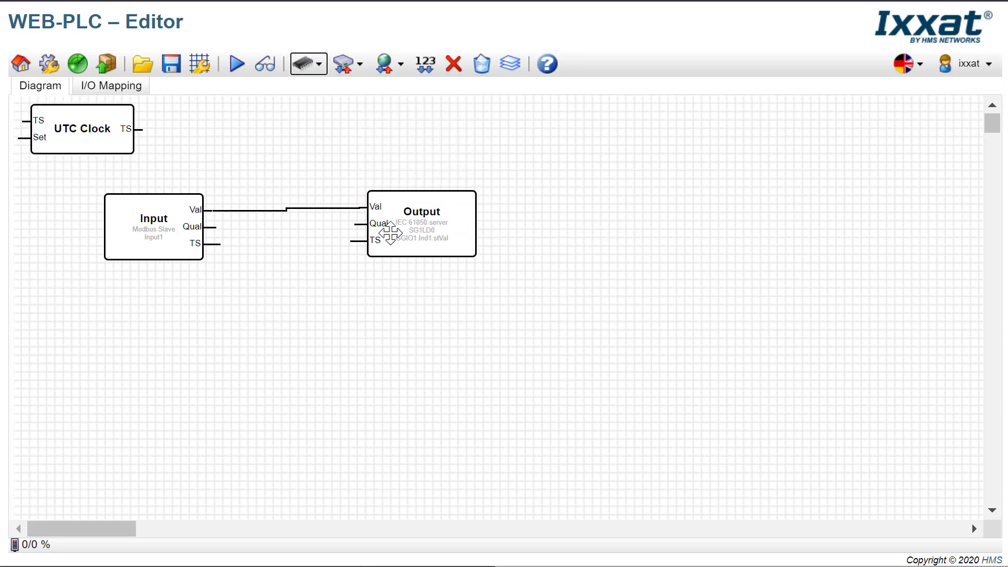
{"action": "left_click", "coordinate": [120, 147]}
{"action": "left_click_drag", "start_coordinate": [194, 225], "coordinate": [303, 311]}
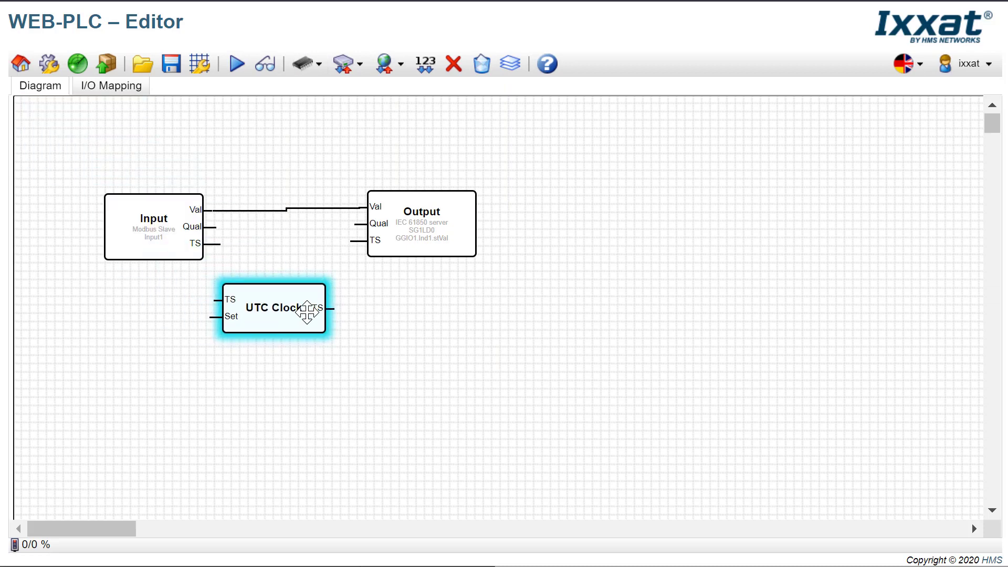
{"action": "left_click", "coordinate": [339, 318]}
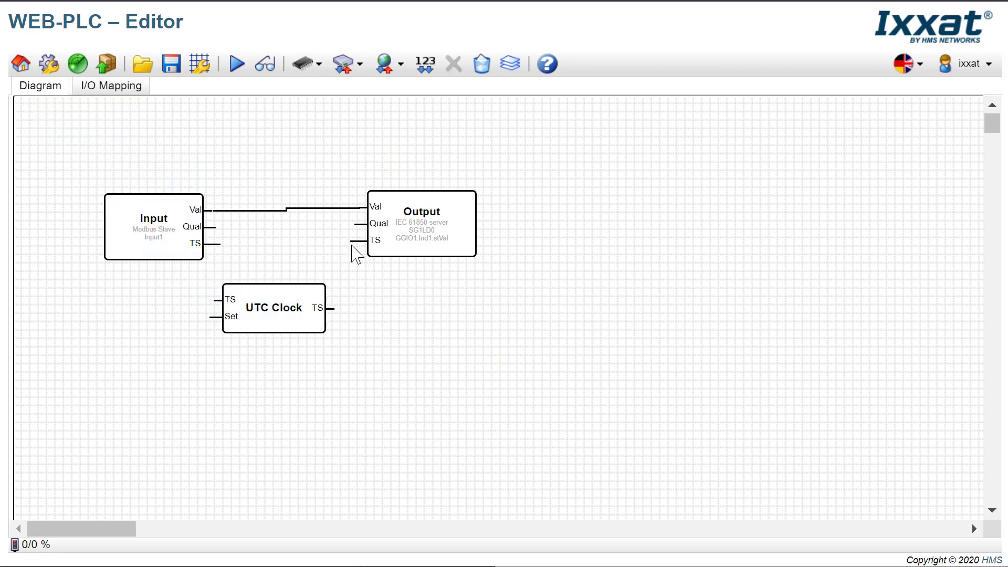
{"action": "left_click_drag", "start_coordinate": [334, 308], "coordinate": [368, 241]}
{"action": "left_click_drag", "start_coordinate": [429, 221], "coordinate": [430, 225]}
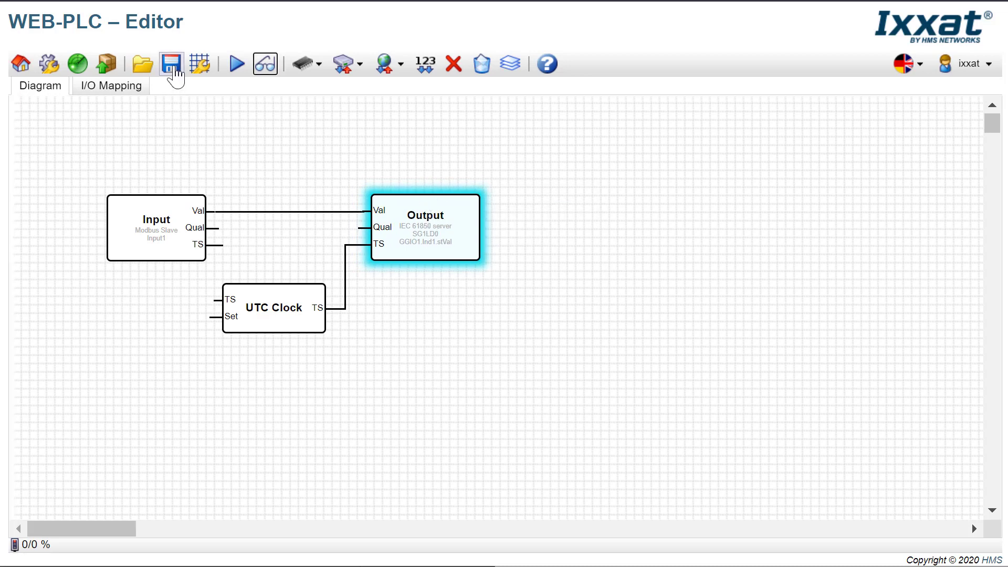
Save the program to the PLC and start it with live value monitoring enabled in the diagram.
{"action": "left_click", "coordinate": [171, 64]}
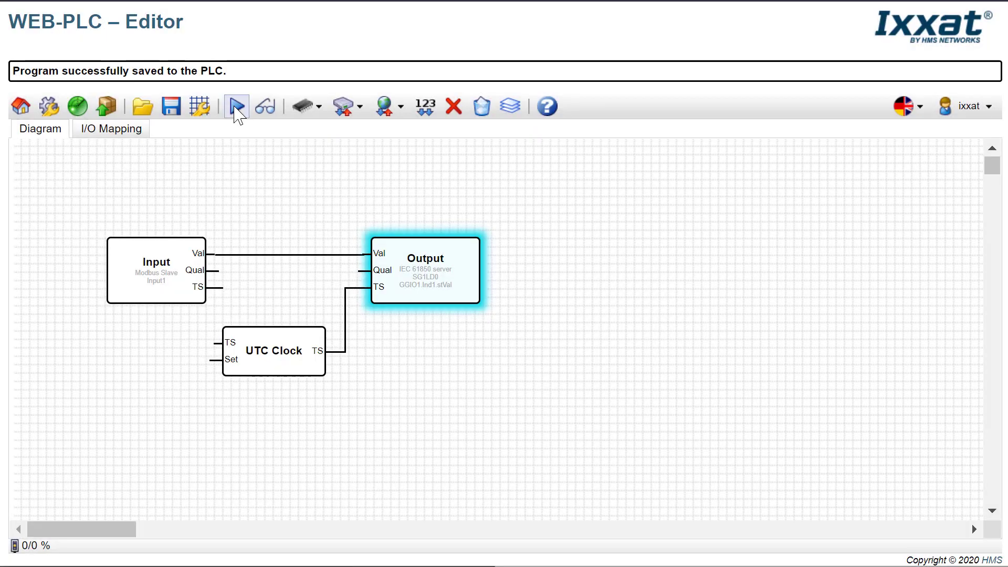
{"action": "left_click", "coordinate": [235, 108]}
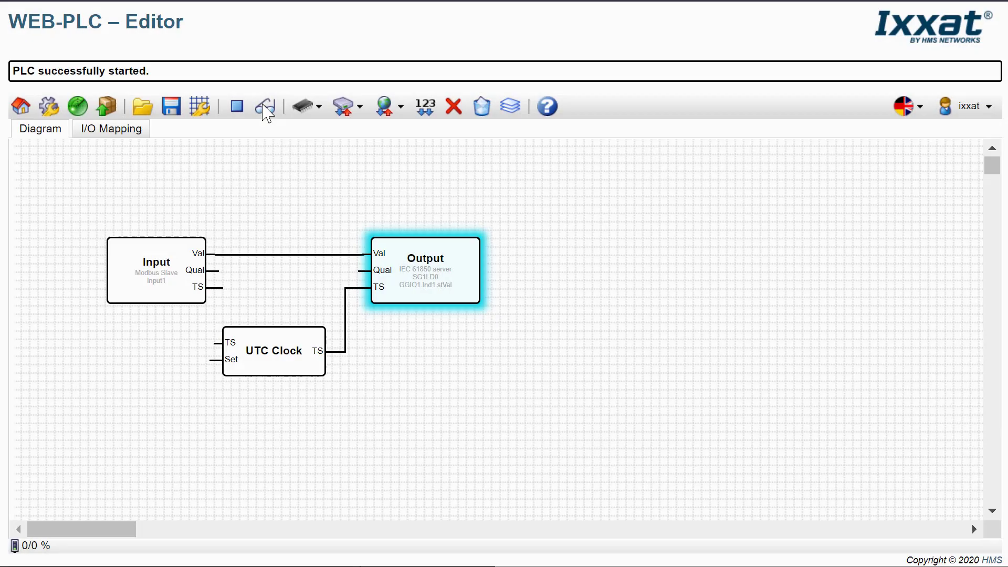
{"action": "left_click", "coordinate": [266, 109]}
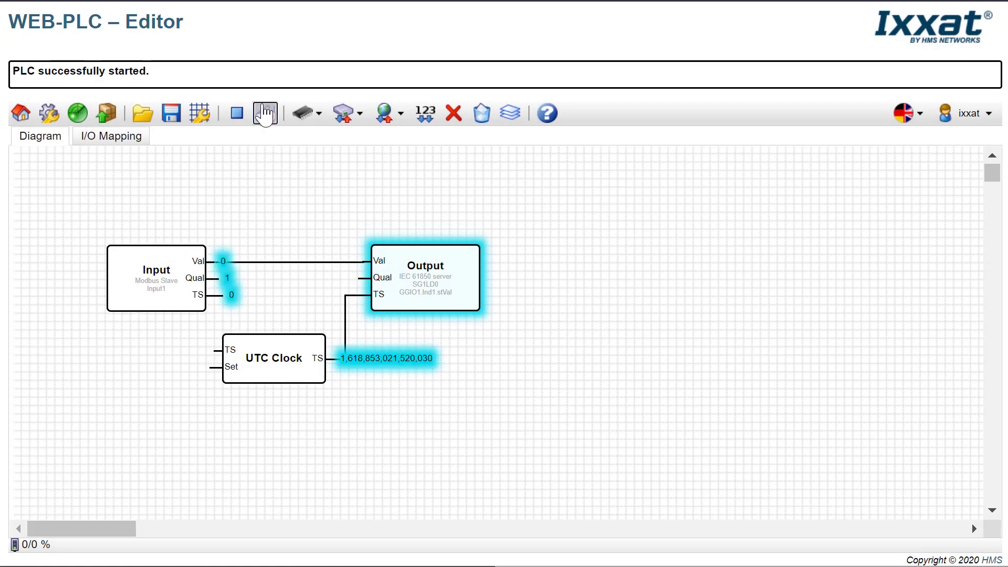